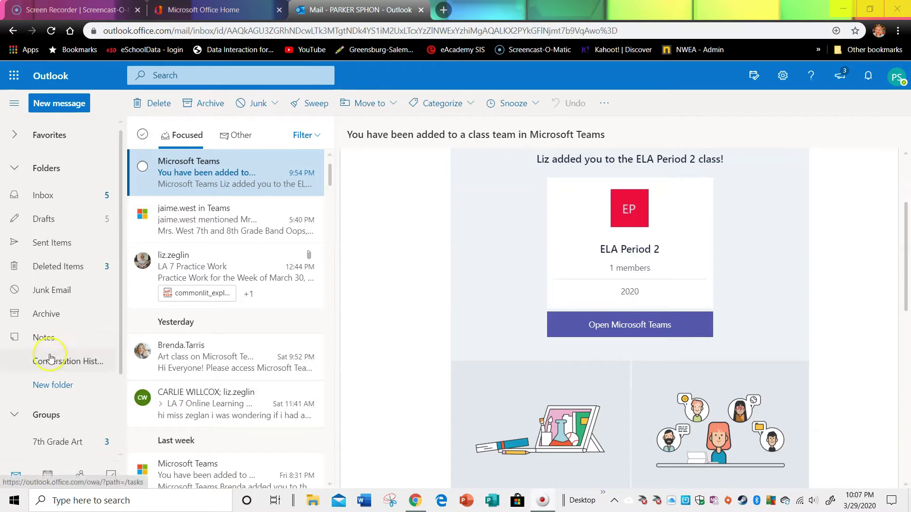
Step: Look over the Office 365 app list, and return to the Microsoft Teams message in the inbox
{"action": "left_click", "coordinate": [14, 76]}
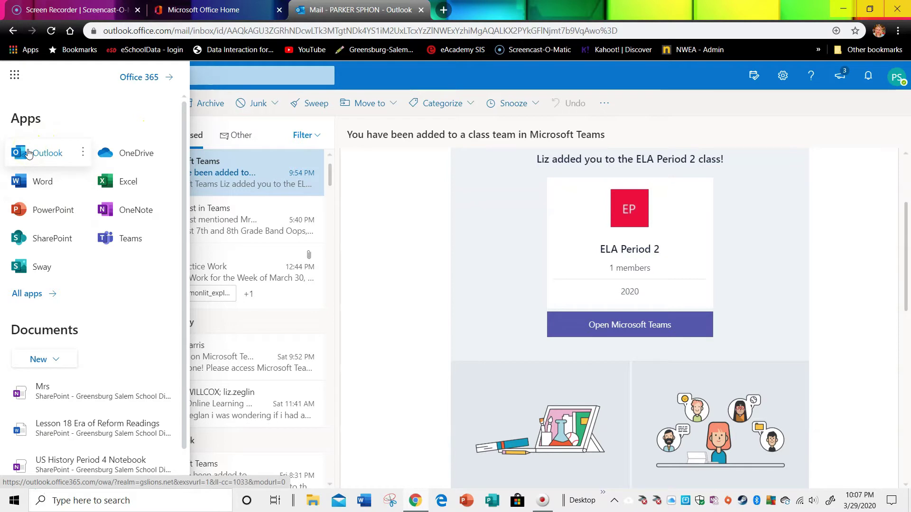
{"action": "left_click", "coordinate": [378, 187]}
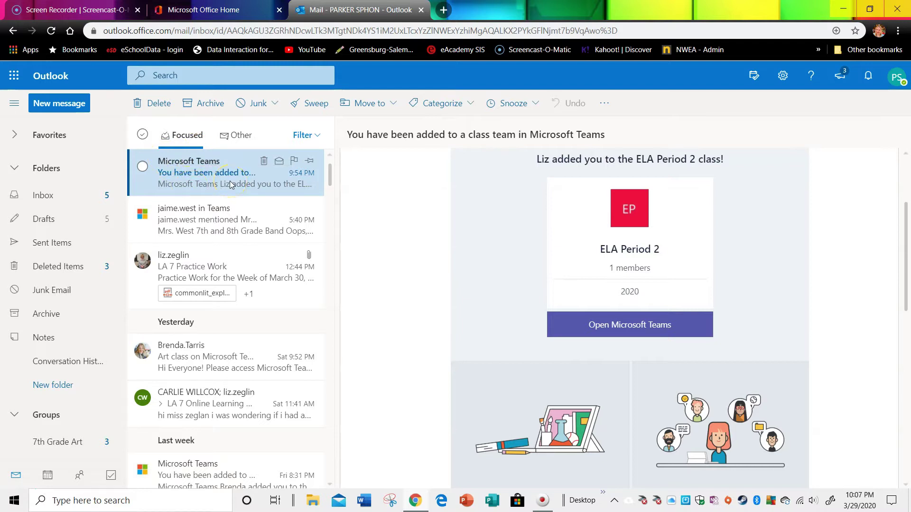
{"action": "left_click", "coordinate": [192, 177]}
{"action": "left_click", "coordinate": [215, 165]}
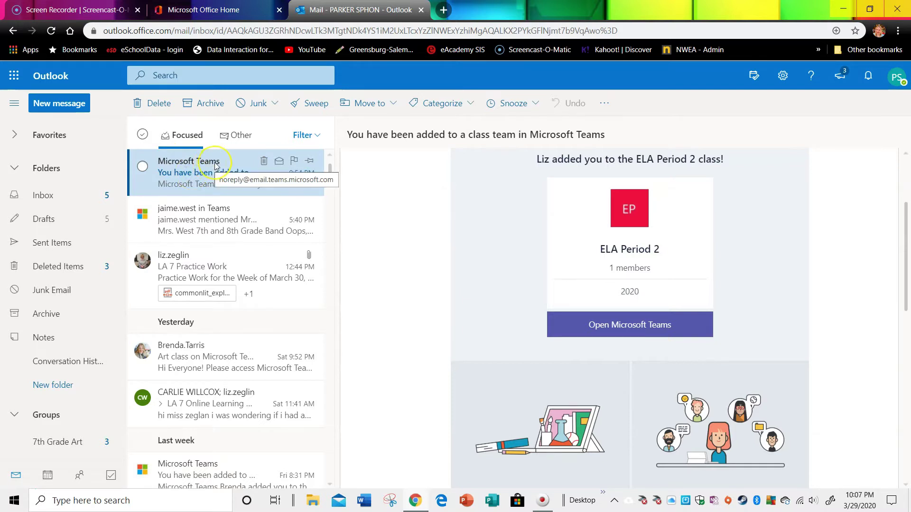
{"action": "left_click", "coordinate": [219, 166]}
Step: Check today's date in the system calendar and return to the mailbox
{"action": "mouse_move", "coordinate": [859, 502]}
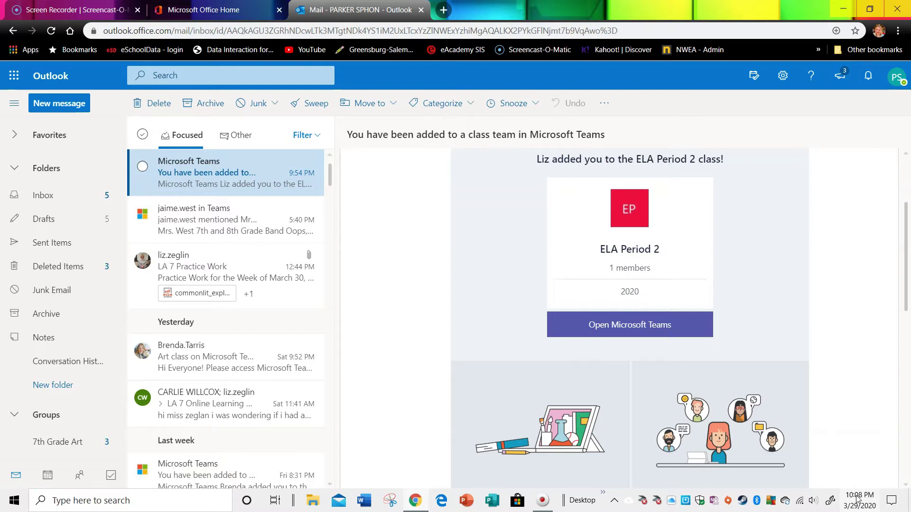
{"action": "left_click", "coordinate": [853, 491]}
{"action": "left_click", "coordinate": [852, 491]}
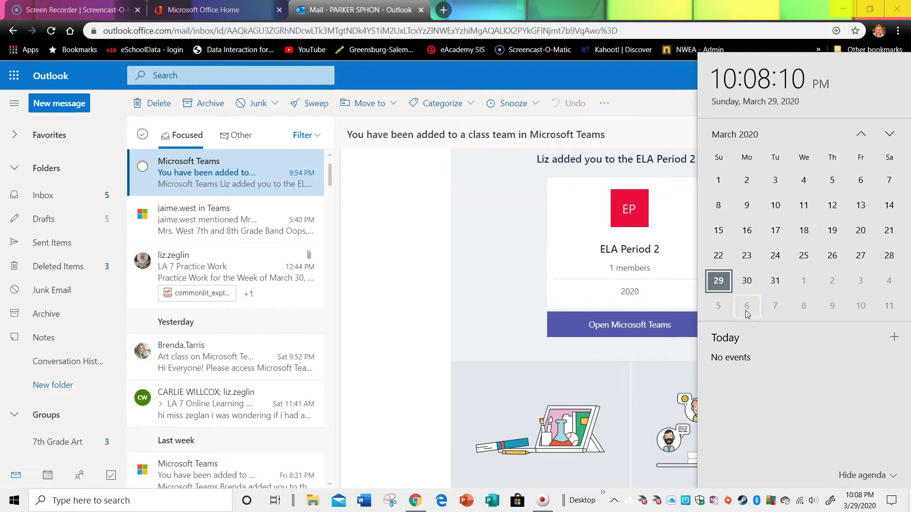
{"action": "left_click", "coordinate": [438, 268]}
{"action": "left_click", "coordinate": [437, 270]}
{"action": "left_click", "coordinate": [620, 250]}
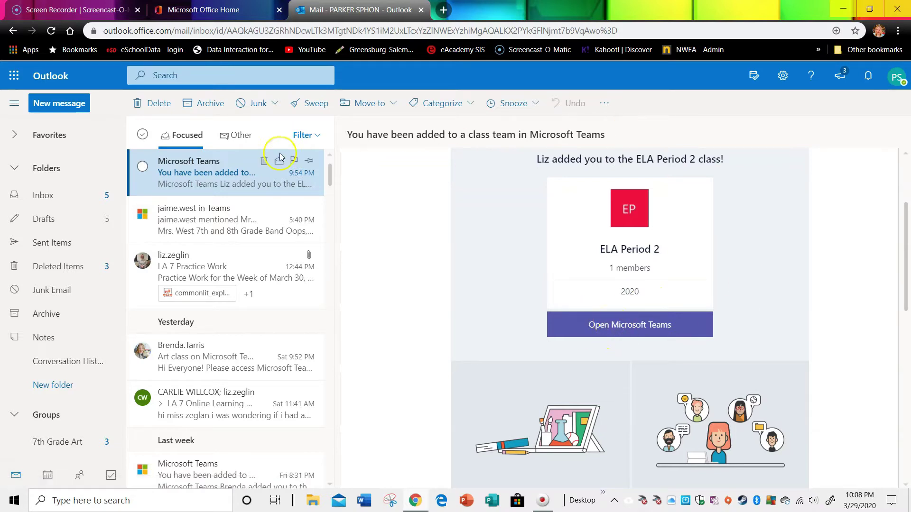
Step: Open the class team invitation email in a maximized window and launch the ELA Period 2 team in the Teams desktop app
{"action": "double_click", "coordinate": [176, 173]}
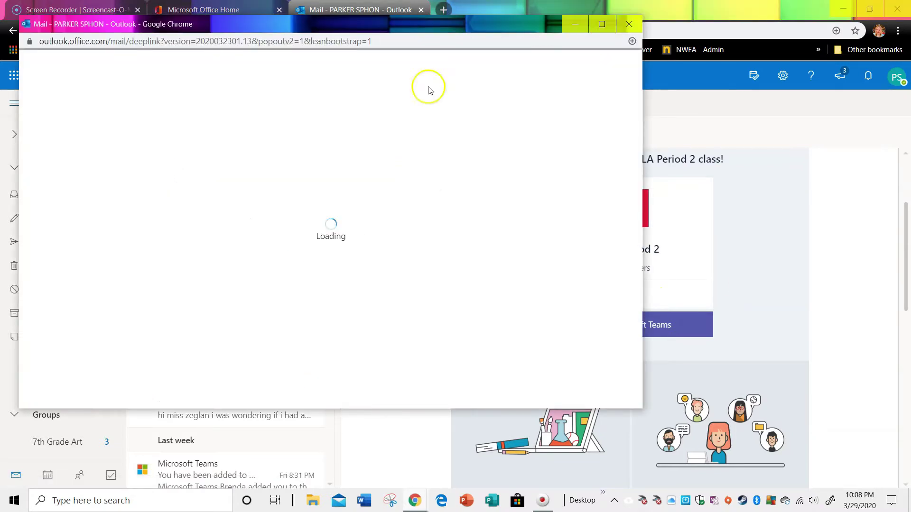
{"action": "left_click", "coordinate": [593, 40]}
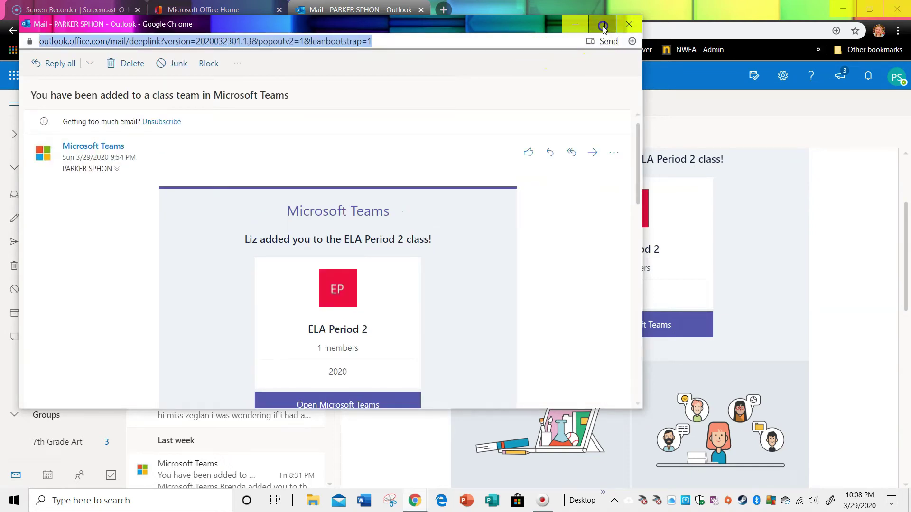
{"action": "left_click", "coordinate": [602, 24]}
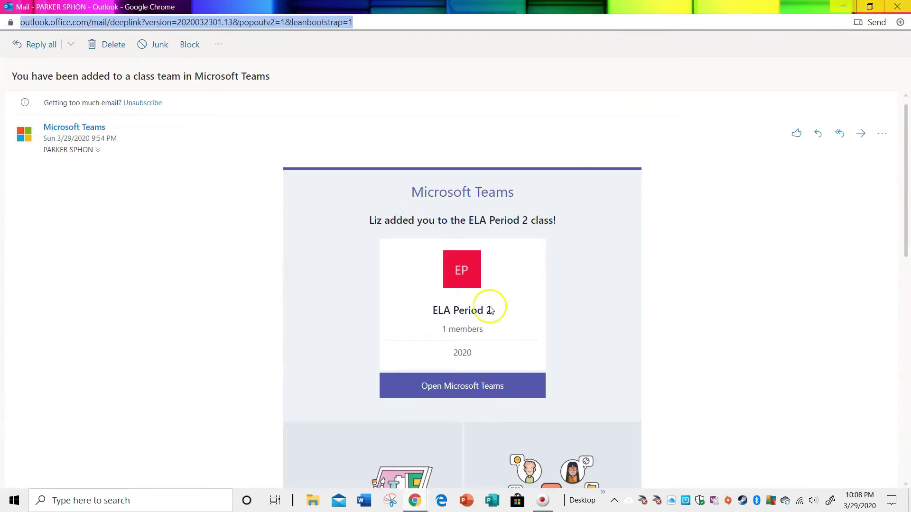
{"action": "left_click", "coordinate": [476, 387]}
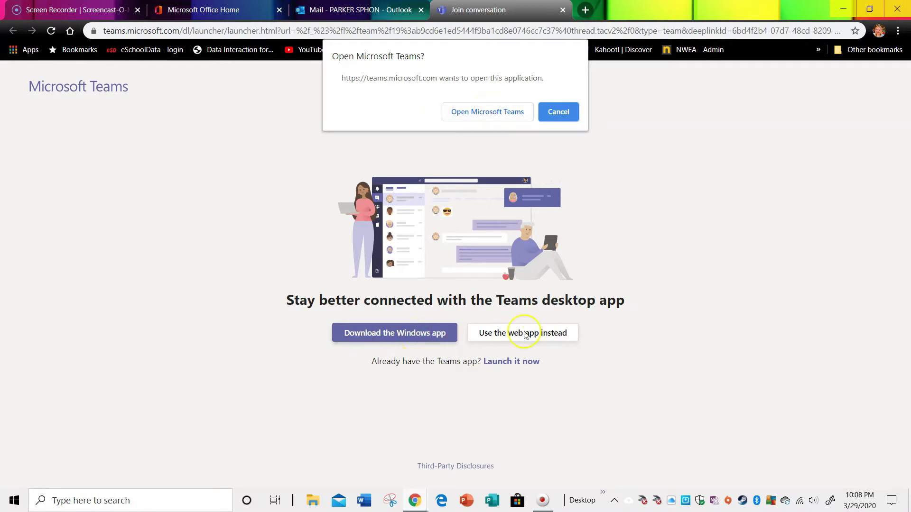
{"action": "left_click", "coordinate": [489, 113]}
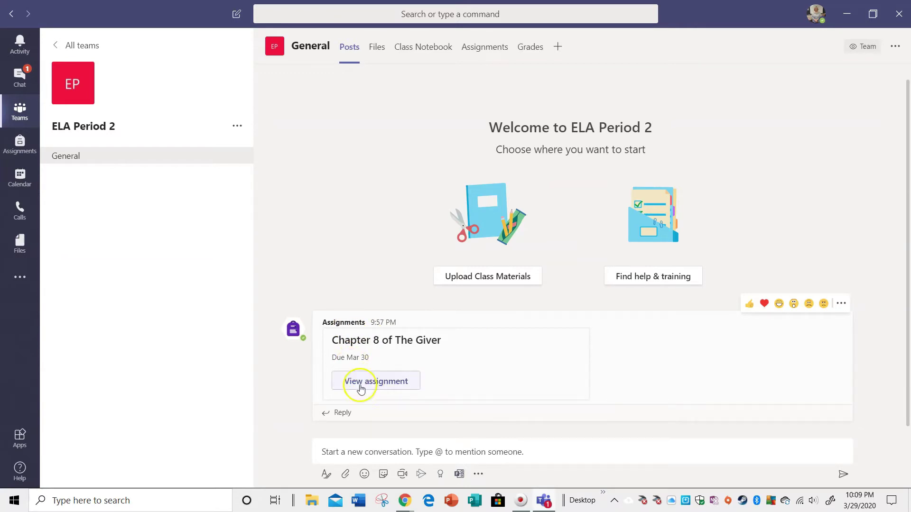
Step: Add a sad reaction to the "Chapter 8 of The Giver" post and open the student's document from that assignment
{"action": "left_click", "coordinate": [806, 307]}
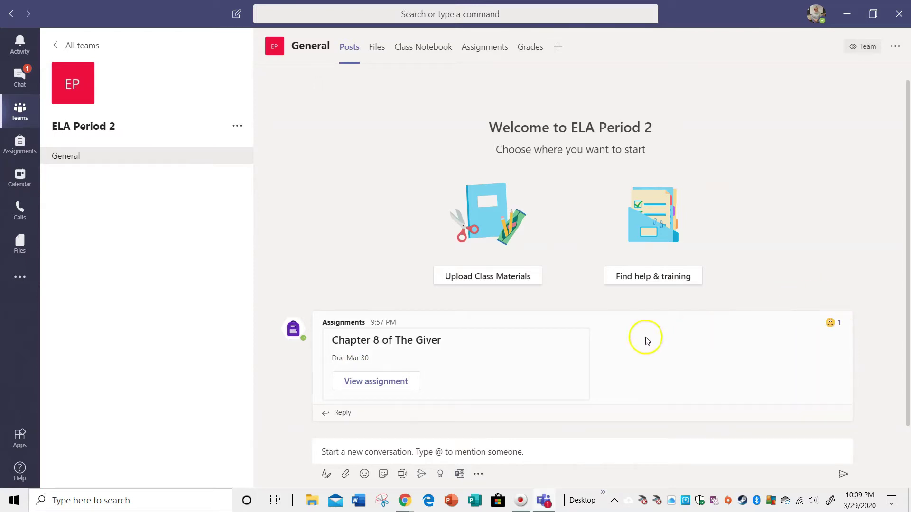
{"action": "left_click", "coordinate": [404, 381]}
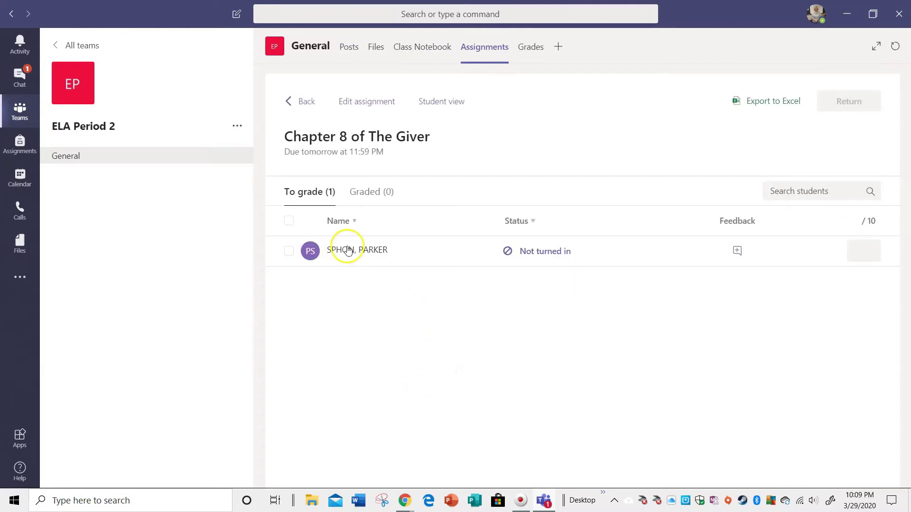
{"action": "left_click", "coordinate": [288, 251]}
{"action": "left_click", "coordinate": [374, 250]}
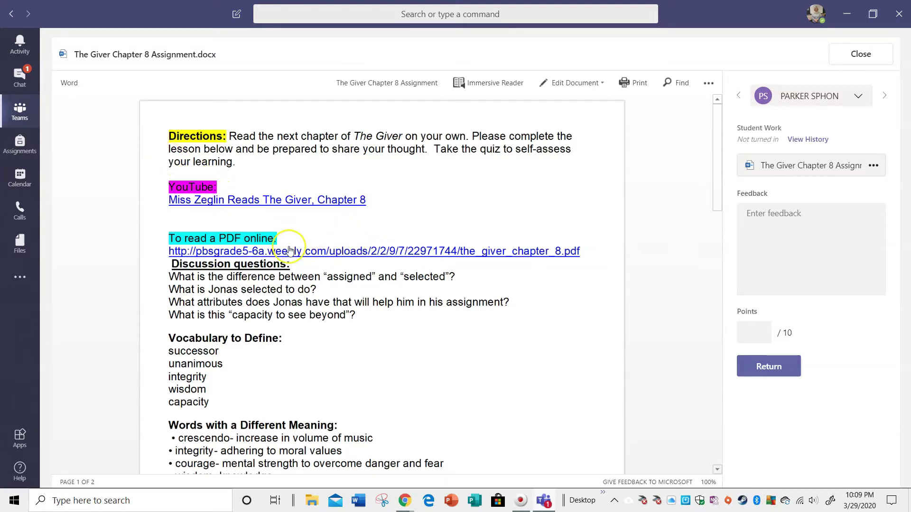
Step: Open the Giver Chapter 8 assignment document for editing in the browser
{"action": "scroll", "coordinate": [290, 250], "scroll_direction": "down", "scroll_amount": 2}
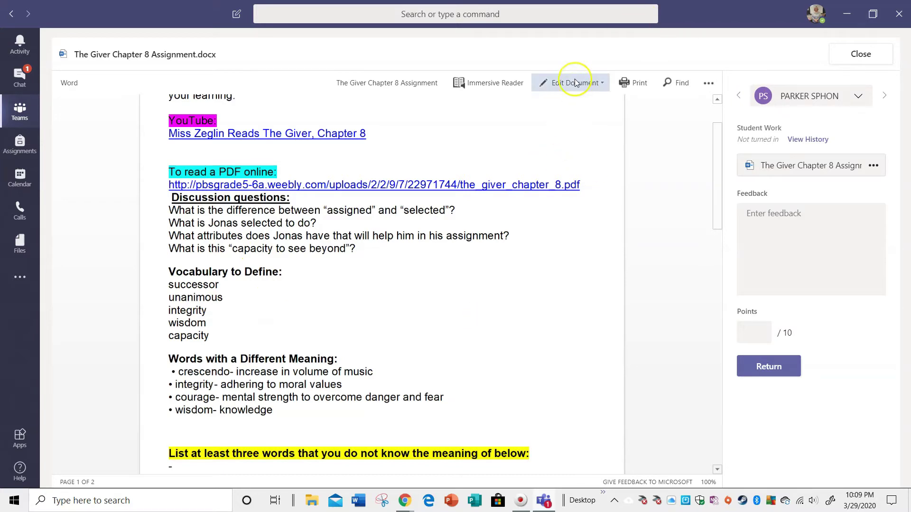
{"action": "left_click", "coordinate": [594, 84]}
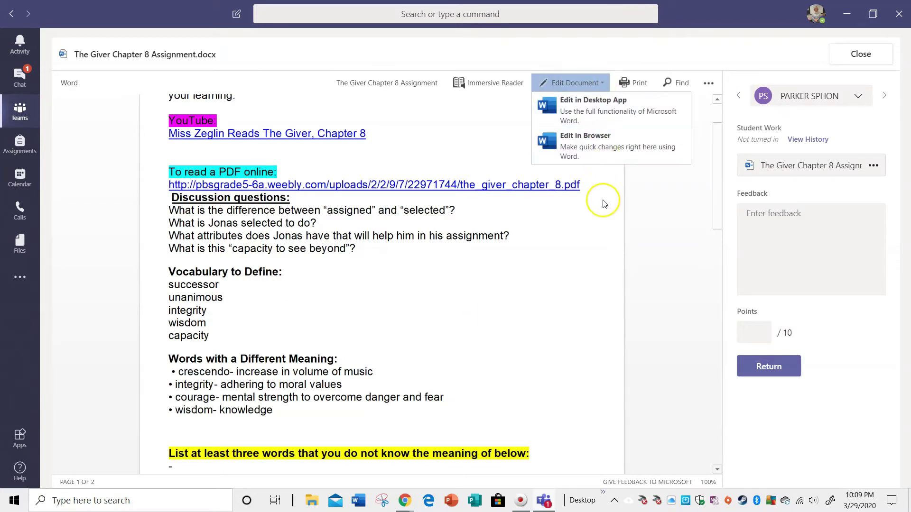
{"action": "left_click", "coordinate": [594, 151]}
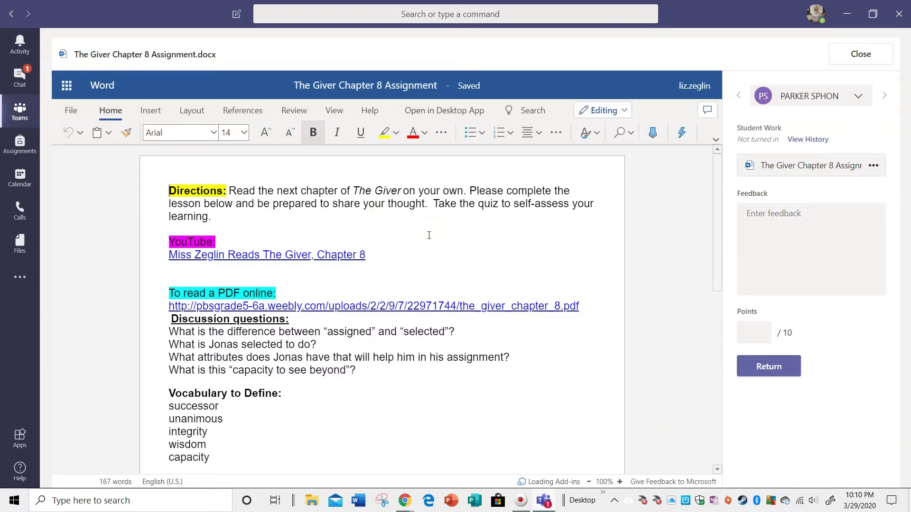
Step: Below the first discussion question, add the answer starter "The difference between “assigned” and “selected” is" followed by a long underscore blank and a period
{"action": "left_click", "coordinate": [418, 211]}
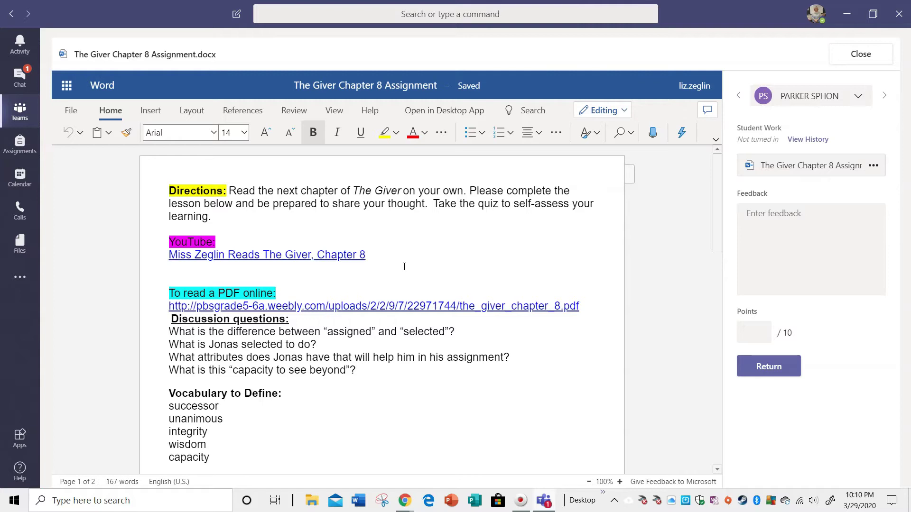
{"action": "scroll", "coordinate": [403, 263], "scroll_direction": "down", "scroll_amount": 3}
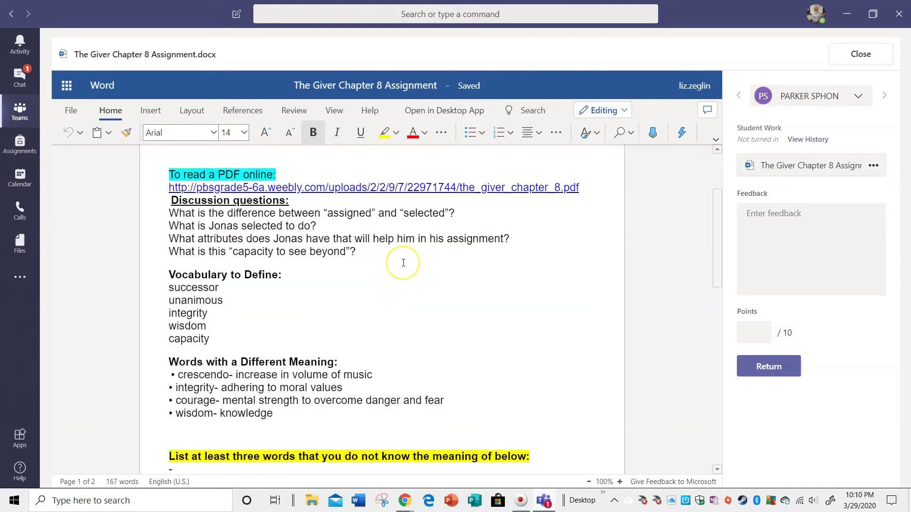
{"action": "scroll", "coordinate": [403, 263], "scroll_direction": "up", "scroll_amount": 3}
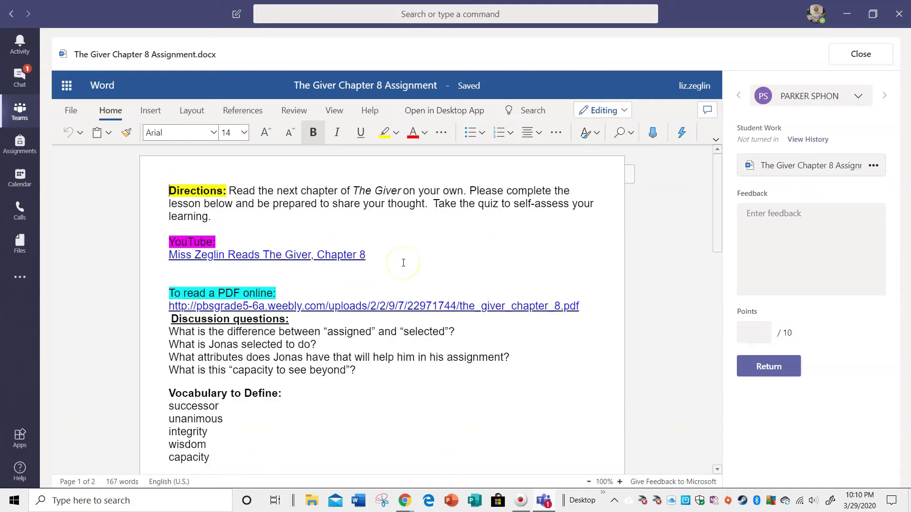
{"action": "left_click", "coordinate": [379, 255]}
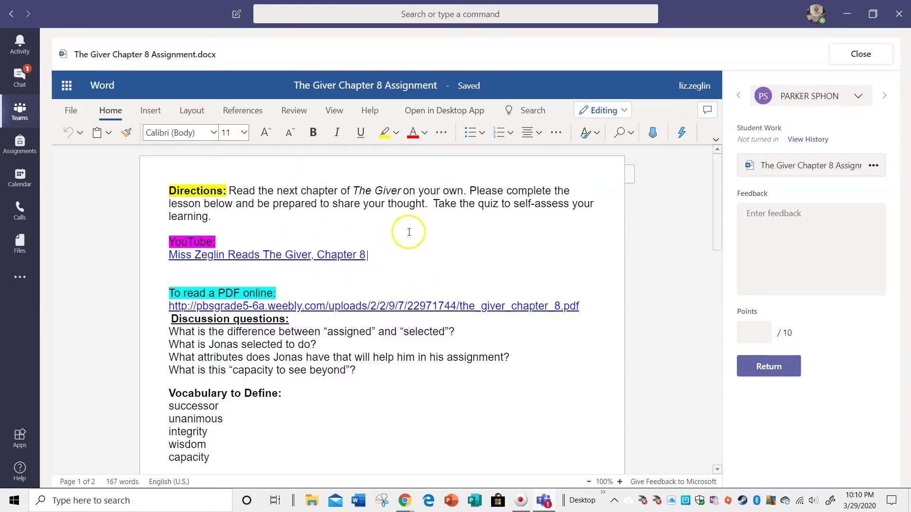
{"action": "scroll", "coordinate": [386, 281], "scroll_direction": "down", "scroll_amount": 3}
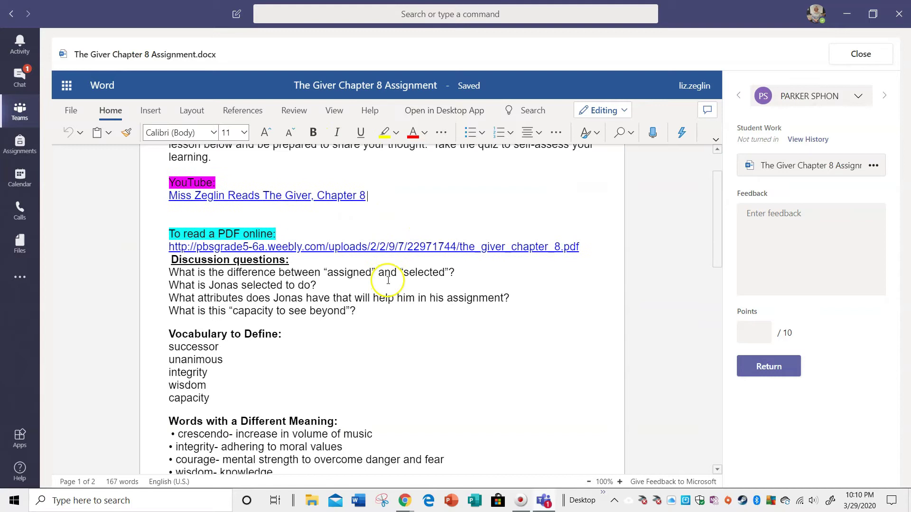
{"action": "left_click", "coordinate": [480, 212]}
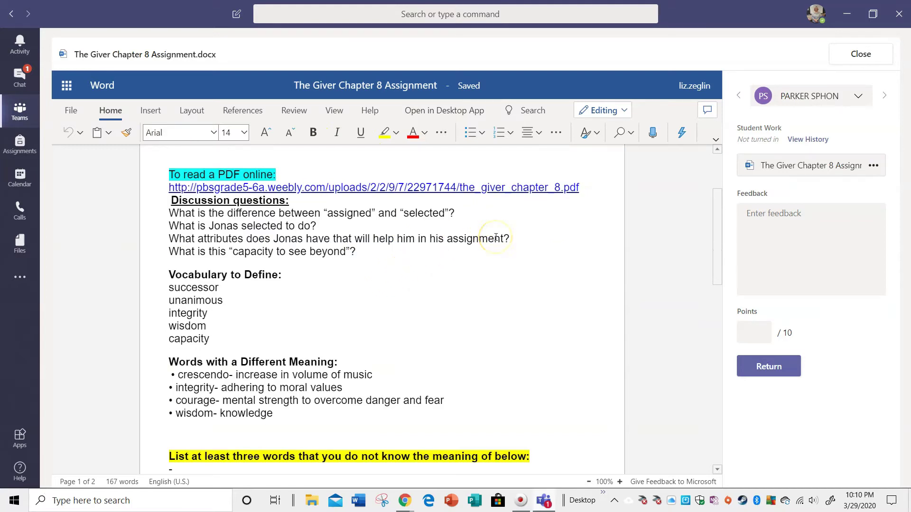
{"action": "key", "text": "Return"}
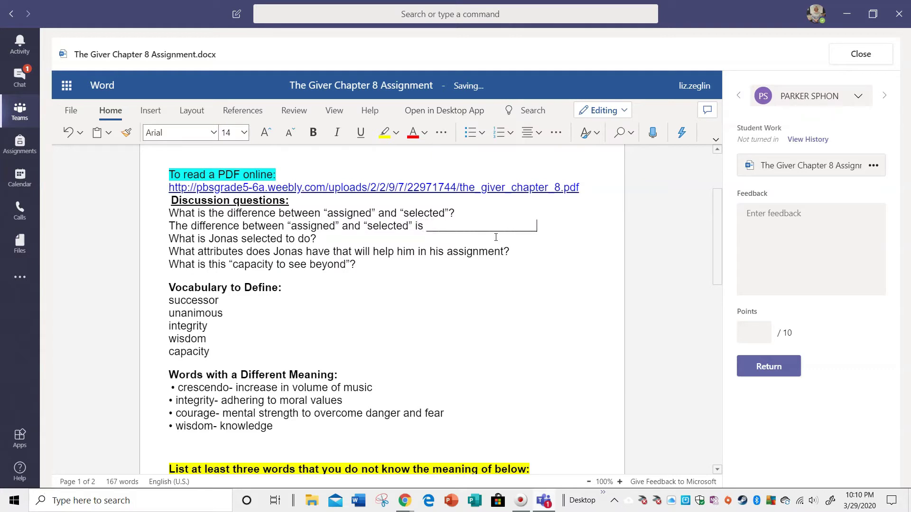
{"action": "key", "text": "Return"}
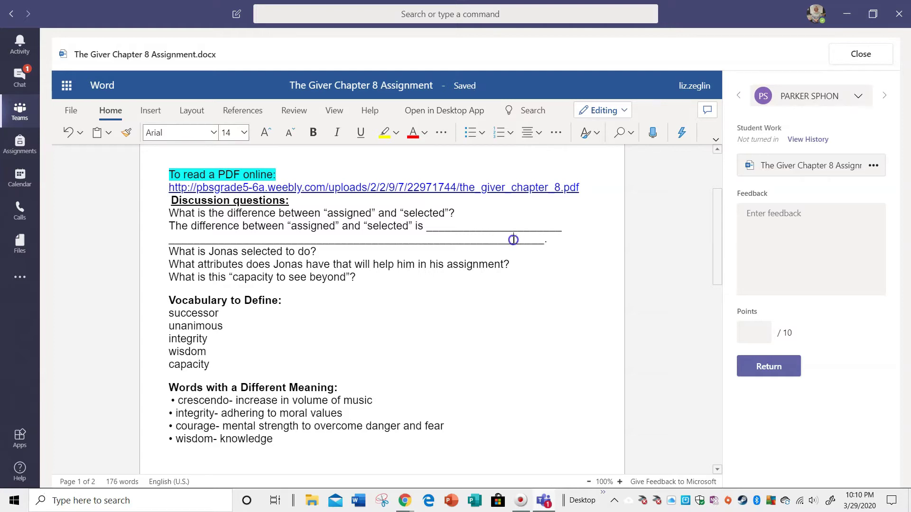
Step: Number the discussion question about the difference between “assigned” and “selected” as item 1
{"action": "left_click_drag", "start_coordinate": [514, 240], "coordinate": [376, 309]}
{"action": "left_click", "coordinate": [379, 307]}
{"action": "left_click", "coordinate": [172, 214]}
{"action": "type", "text": "1."}
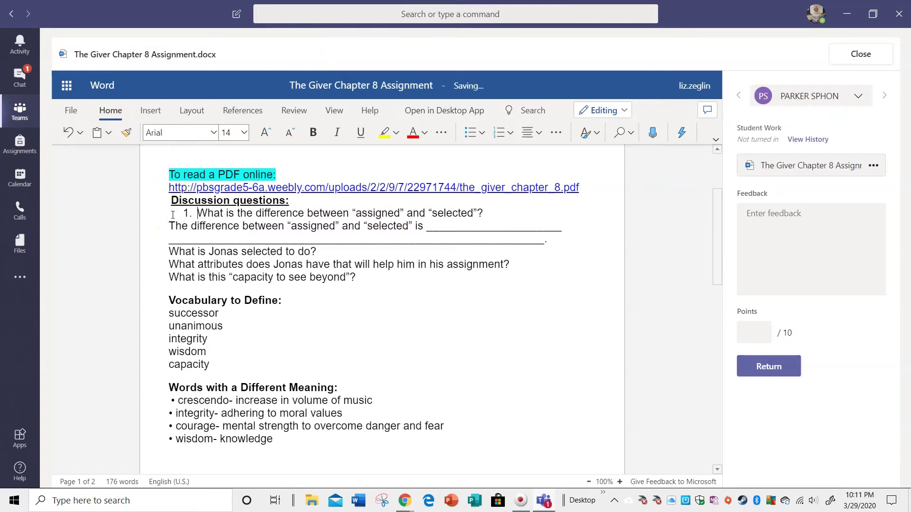
Step: Number "What is Jonas selected to do?" as item 2 and append "Jonas was selected to be the________."
{"action": "left_click", "coordinate": [170, 251]}
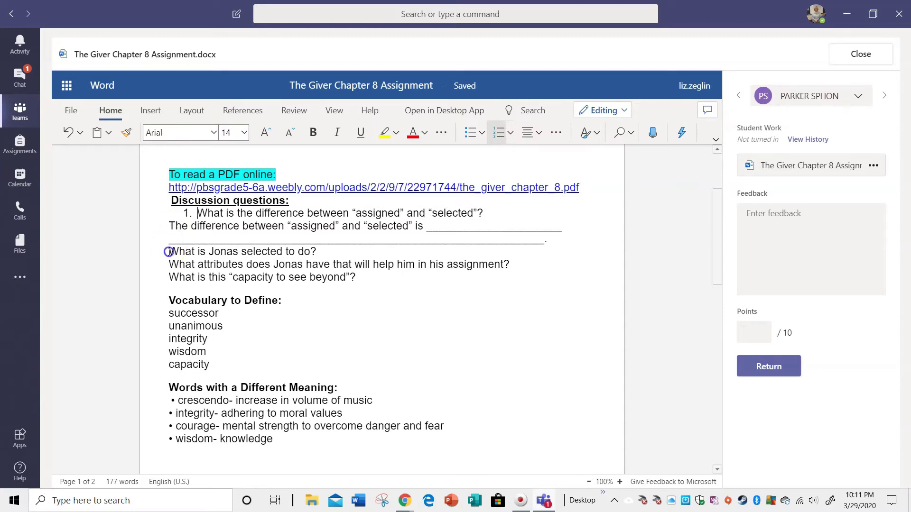
{"action": "type", "text": "2"}
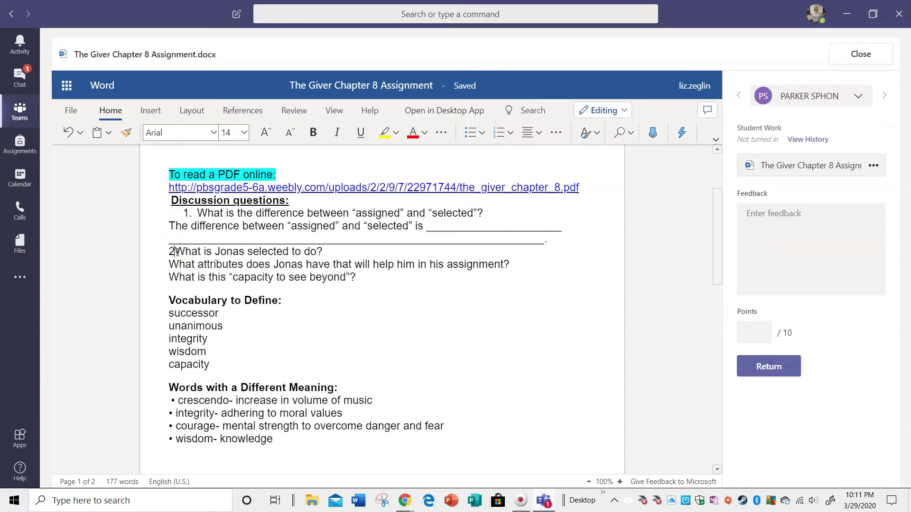
{"action": "type", "text": "."}
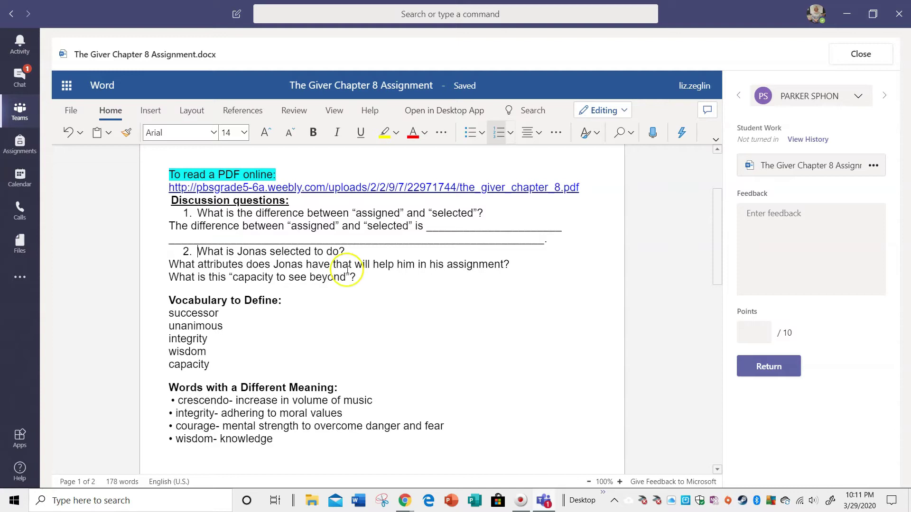
{"action": "left_click", "coordinate": [414, 254]}
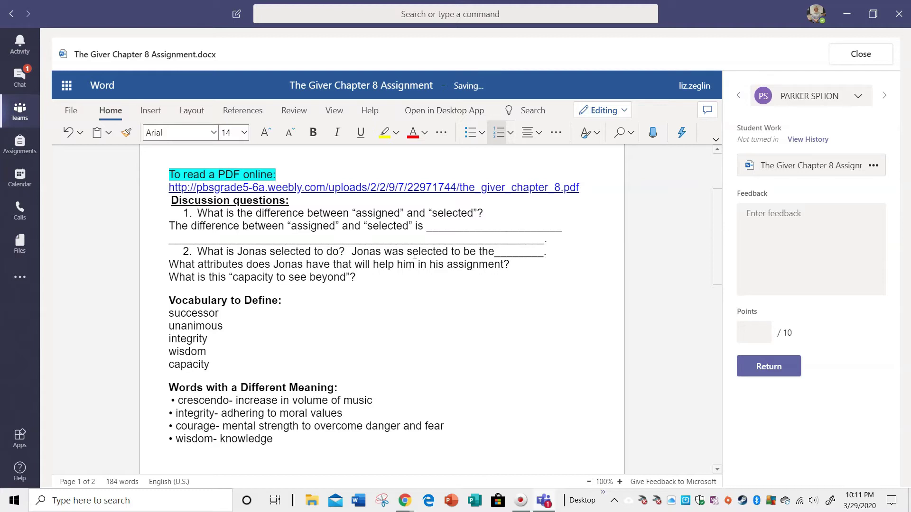
Step: Add a dash after the first vocabulary word, "Successor", and copy that word
{"action": "left_click", "coordinate": [246, 311]}
{"action": "type", "text": "-"}
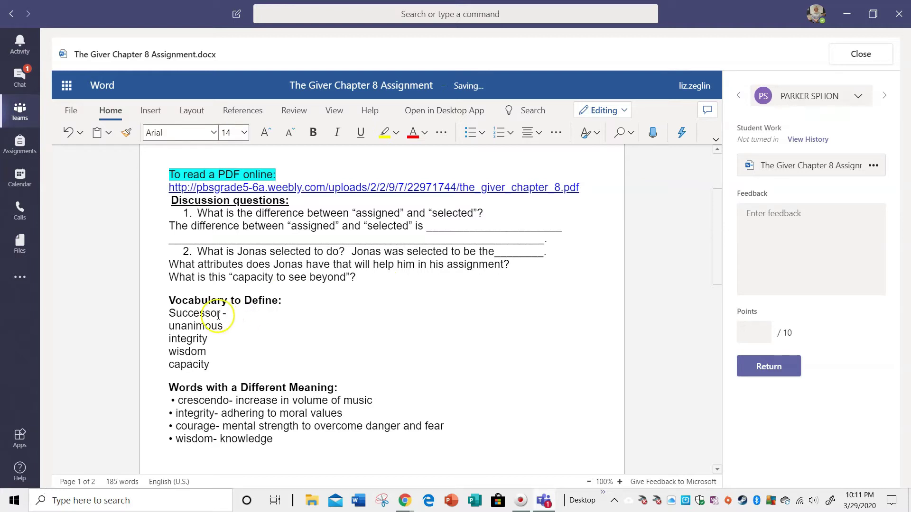
{"action": "left_click_drag", "start_coordinate": [222, 314], "coordinate": [162, 317]}
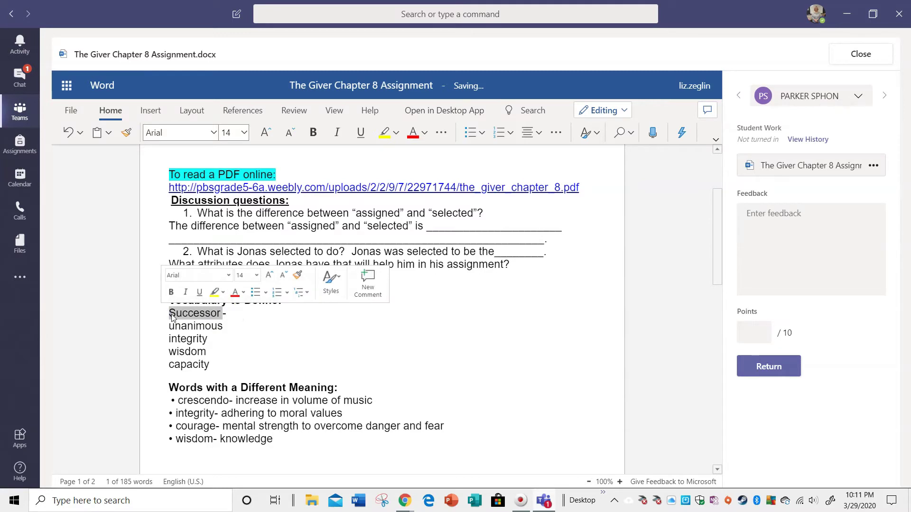
{"action": "right_click", "coordinate": [172, 317]}
{"action": "left_click", "coordinate": [187, 338]}
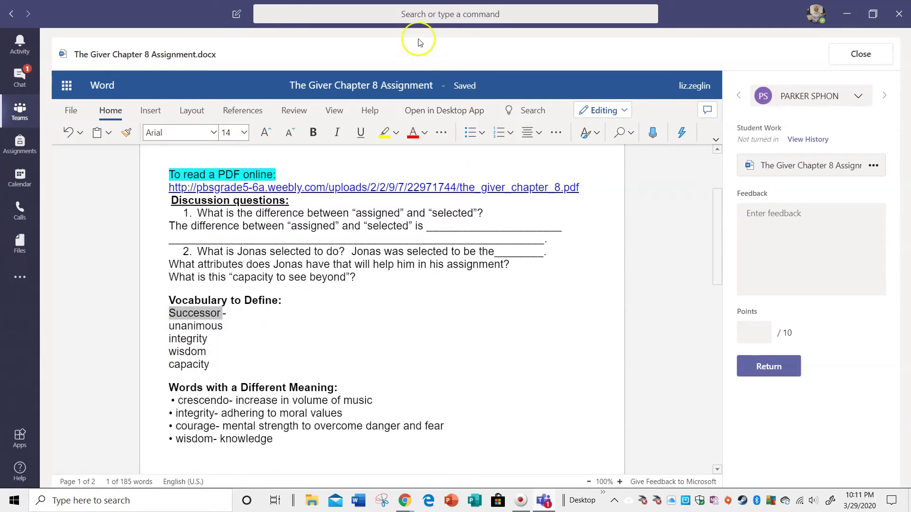
Step: Switch to Chrome and open dictionary.com in the new tab
{"action": "left_click", "coordinate": [873, 14]}
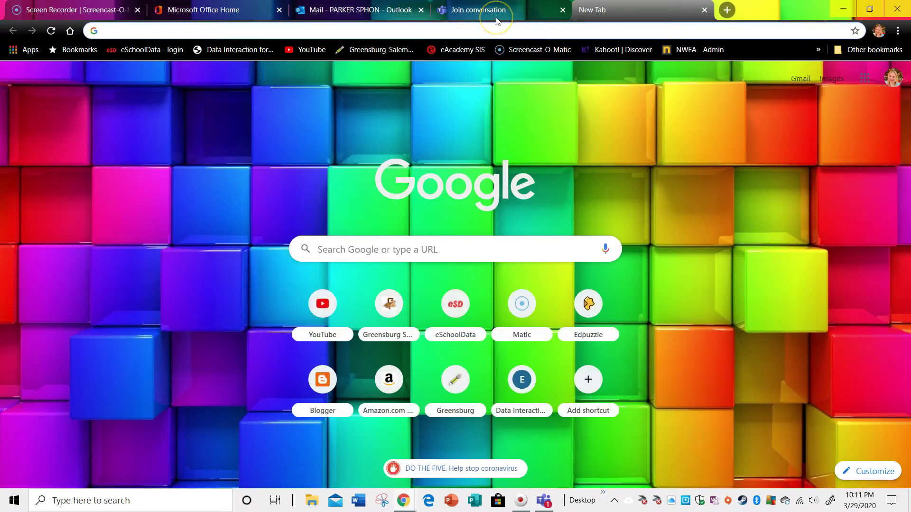
{"action": "type", "text": "diction"}
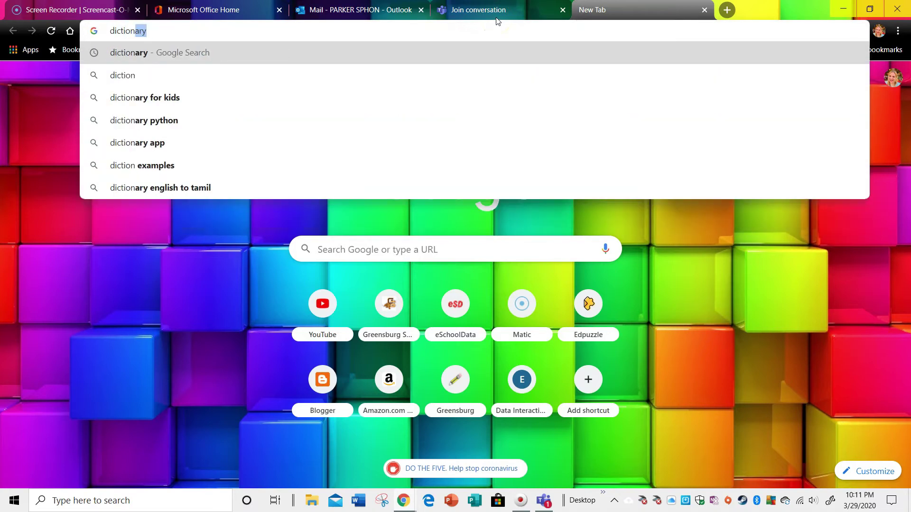
{"action": "type", "text": "ary.com"}
{"action": "key", "text": "Return"}
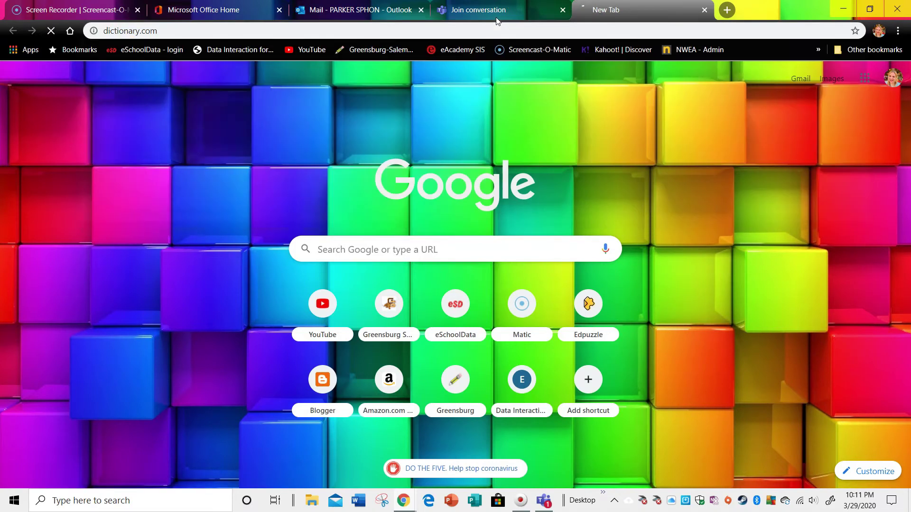
Step: Look up the copied word "Successor" on Dictionary.com and play its pronunciation
{"action": "left_click", "coordinate": [467, 110]}
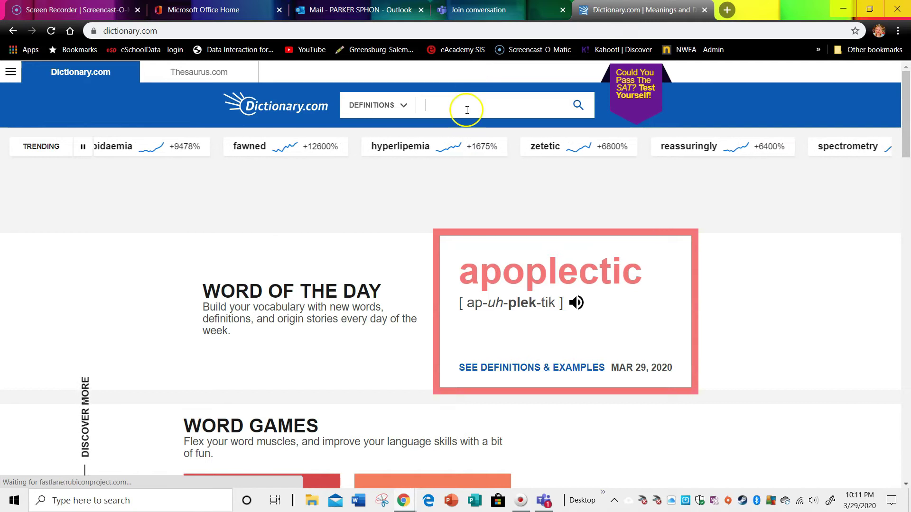
{"action": "right_click", "coordinate": [472, 104]}
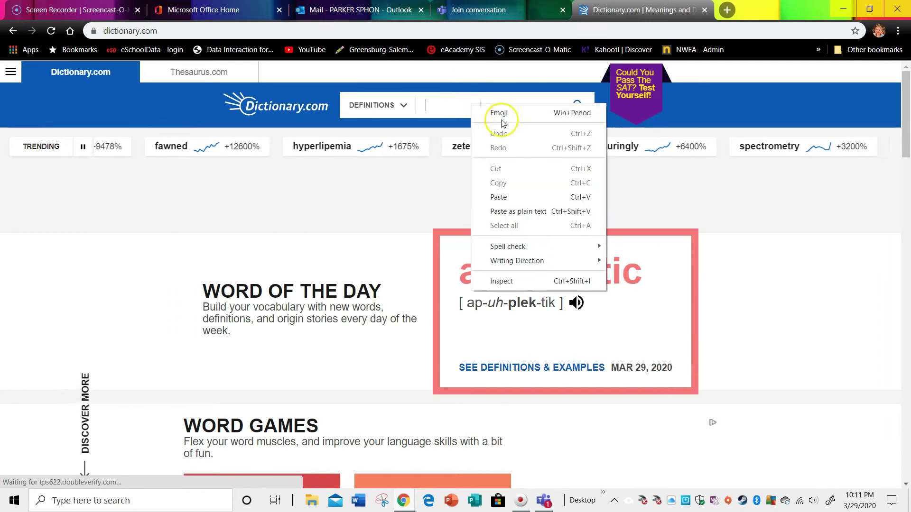
{"action": "left_click", "coordinate": [499, 197]}
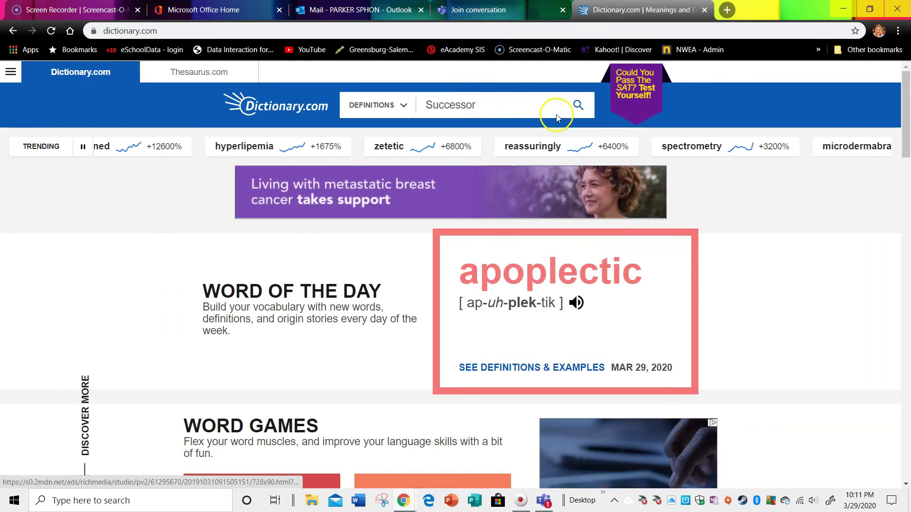
{"action": "left_click", "coordinate": [578, 105]}
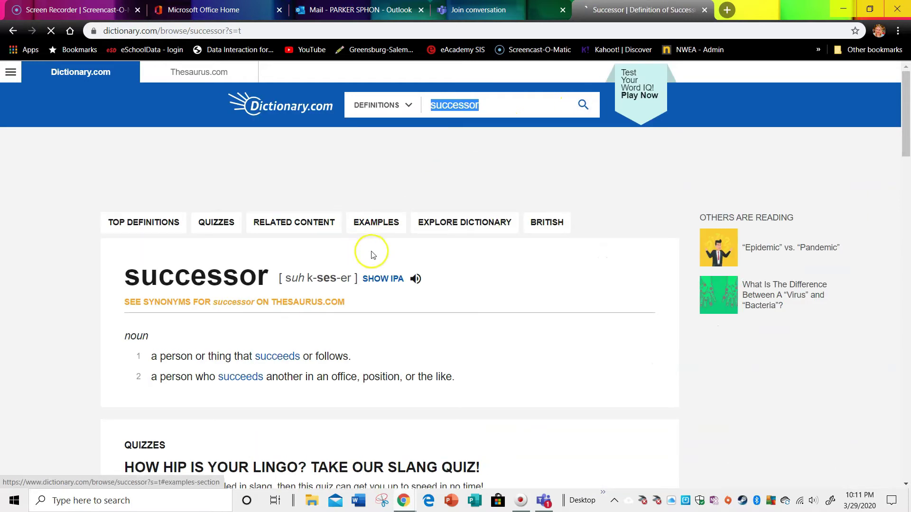
{"action": "left_click", "coordinate": [417, 374]}
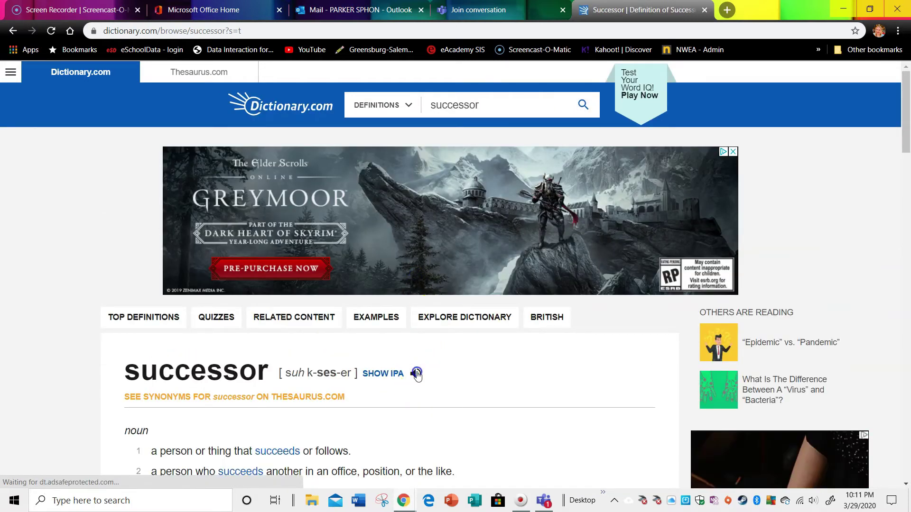
Step: Copy the second definition of successor, "a person who succeeds another in an office, position, or the like."
{"action": "scroll", "coordinate": [393, 326], "scroll_direction": "down", "scroll_amount": 2}
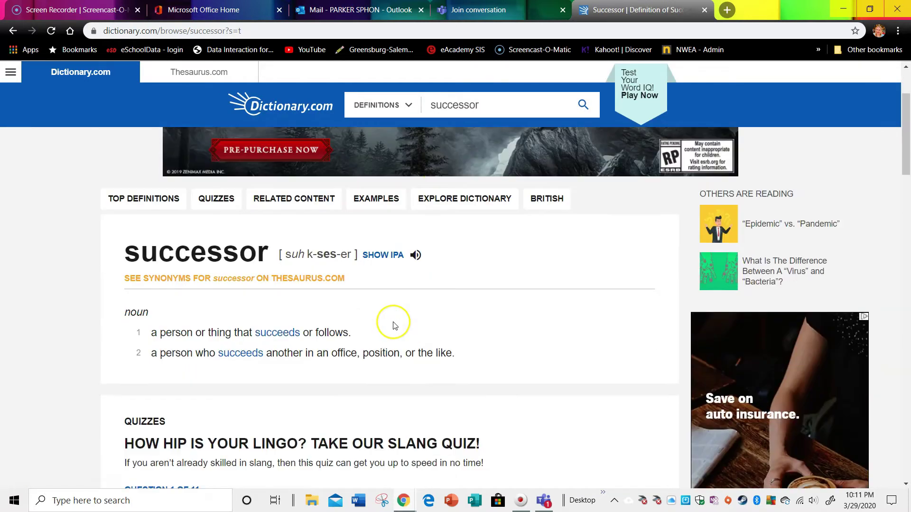
{"action": "scroll", "coordinate": [393, 325], "scroll_direction": "down", "scroll_amount": 1}
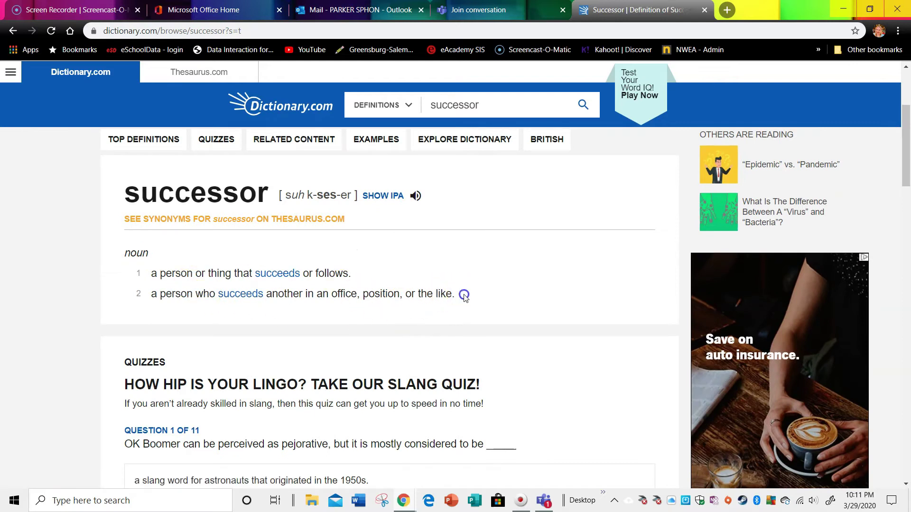
{"action": "left_click_drag", "start_coordinate": [464, 295], "coordinate": [142, 260]}
{"action": "left_click", "coordinate": [414, 307]}
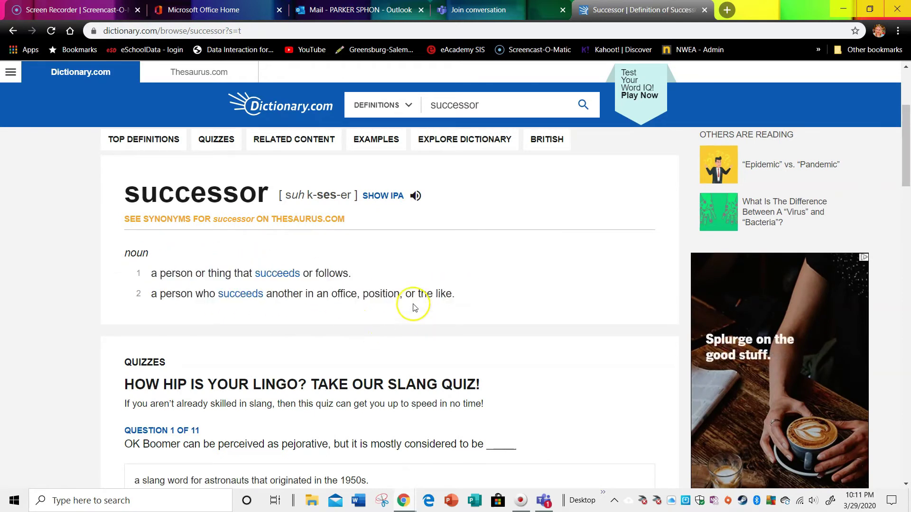
{"action": "left_click_drag", "start_coordinate": [456, 295], "coordinate": [148, 293]}
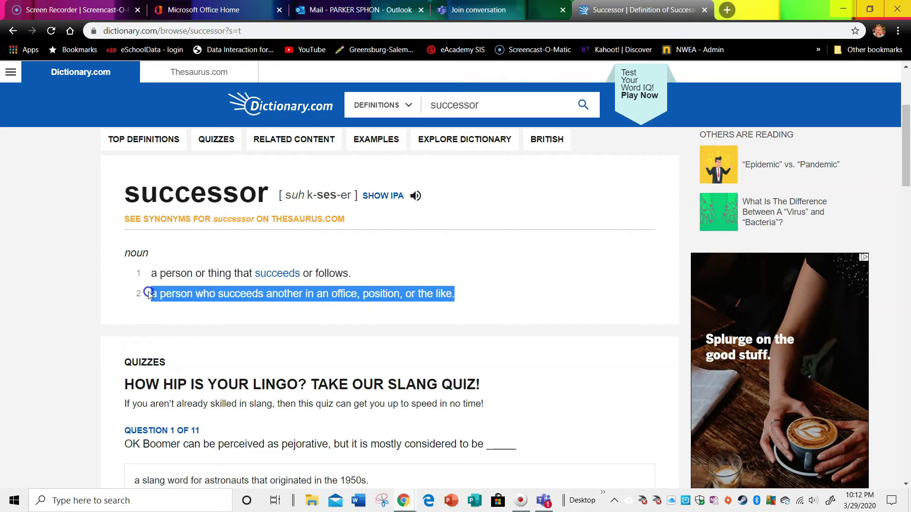
{"action": "right_click", "coordinate": [181, 293]}
{"action": "left_click", "coordinate": [212, 302]}
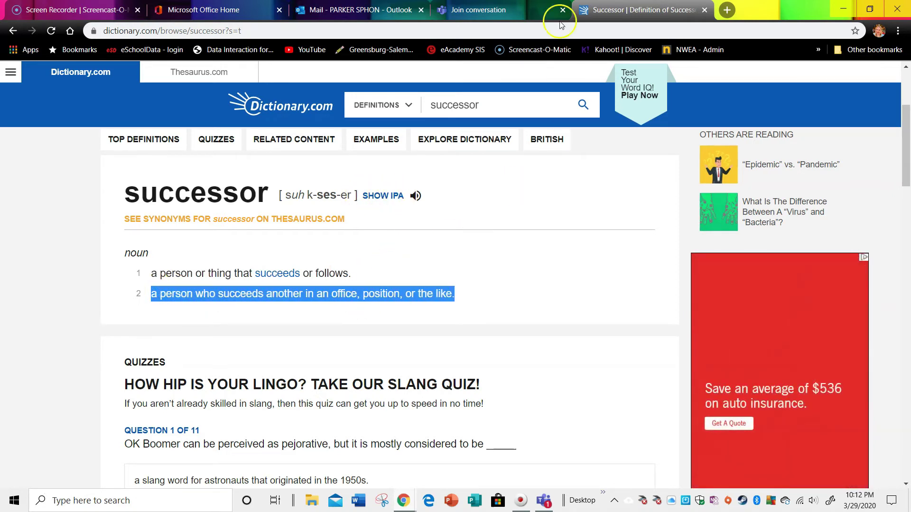
Step: Switch back to the Giver Chapter 8 assignment document in Teams and maximize the window
{"action": "left_click", "coordinate": [494, 15]}
{"action": "left_click", "coordinate": [390, 16]}
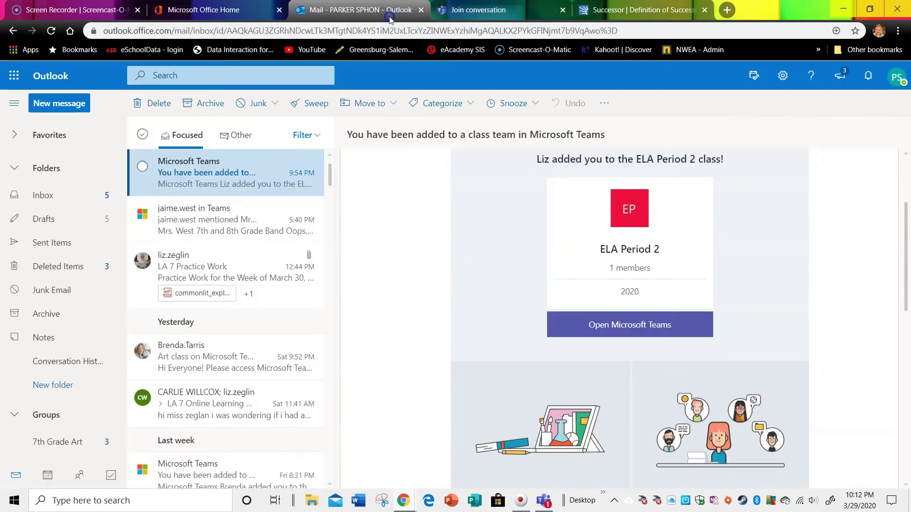
{"action": "left_click", "coordinate": [171, 9]}
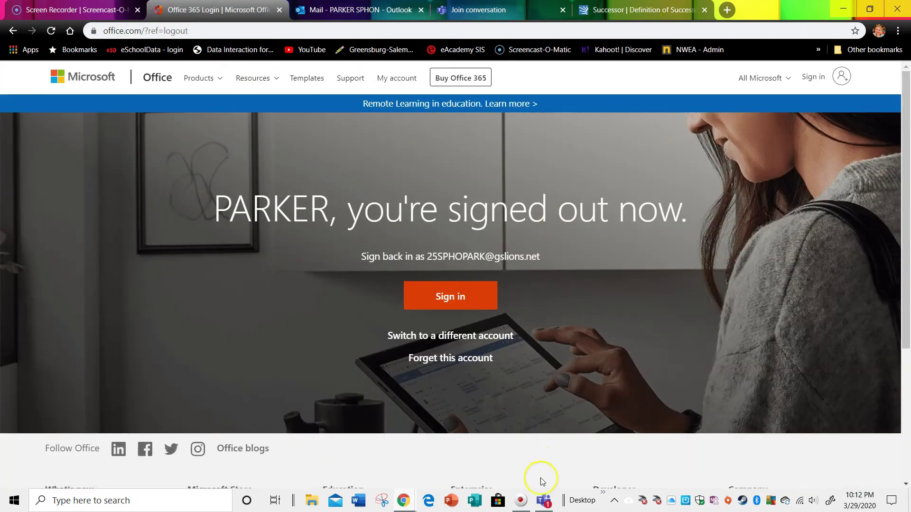
{"action": "left_click", "coordinate": [544, 501]}
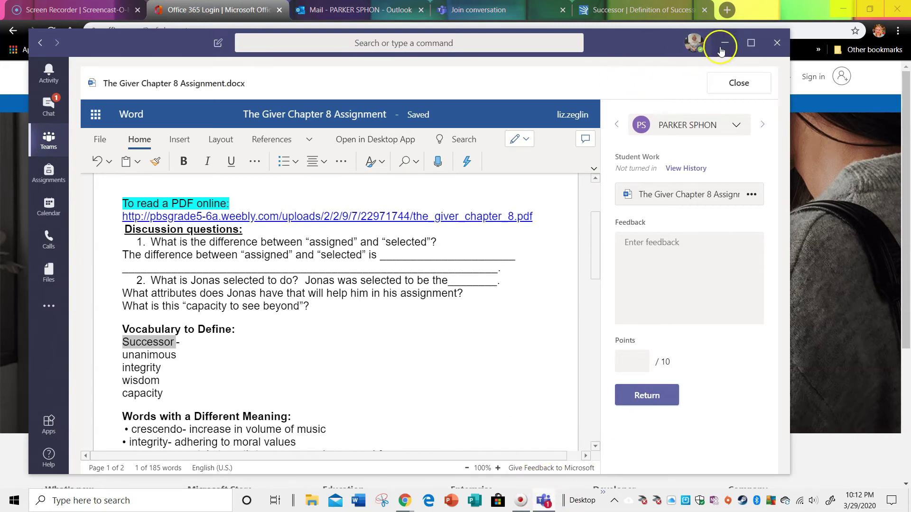
{"action": "left_click", "coordinate": [751, 43]}
Step: Paste the copied definition after "Successor -" in the Vocabulary to Define list
{"action": "left_click", "coordinate": [277, 311]}
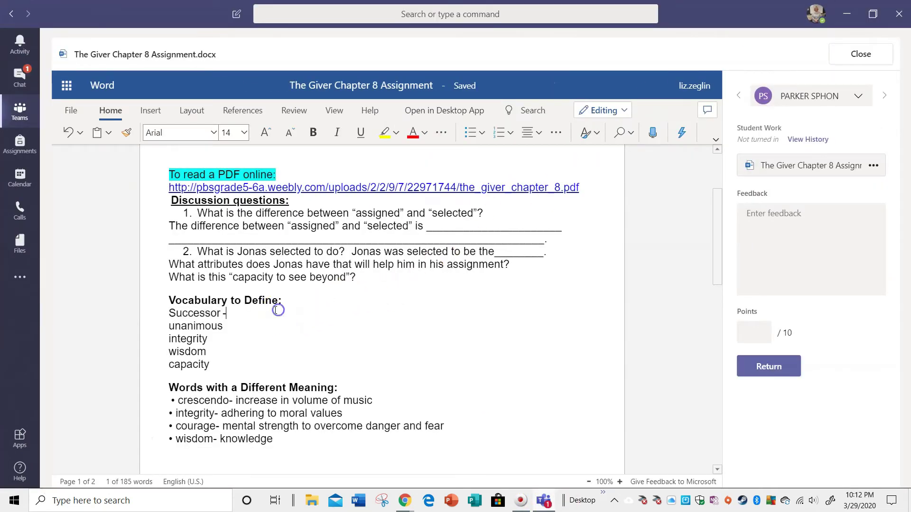
{"action": "right_click", "coordinate": [257, 313]}
{"action": "left_click", "coordinate": [291, 352]}
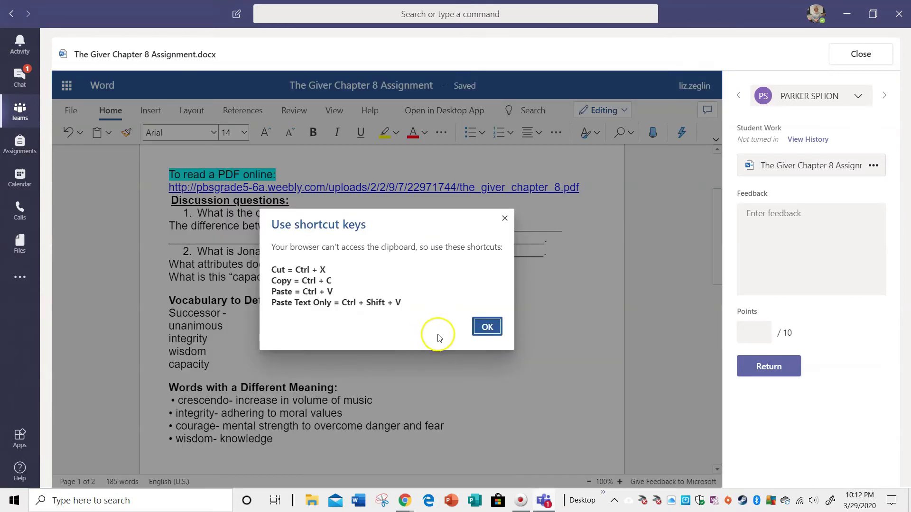
{"action": "left_click", "coordinate": [486, 327]}
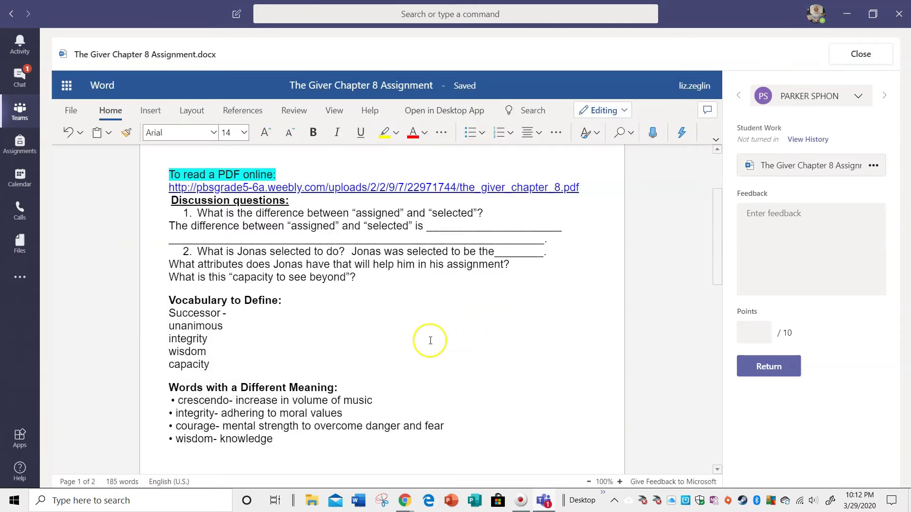
{"action": "left_click", "coordinate": [274, 314]}
{"action": "key", "text": "ctrl+v"}
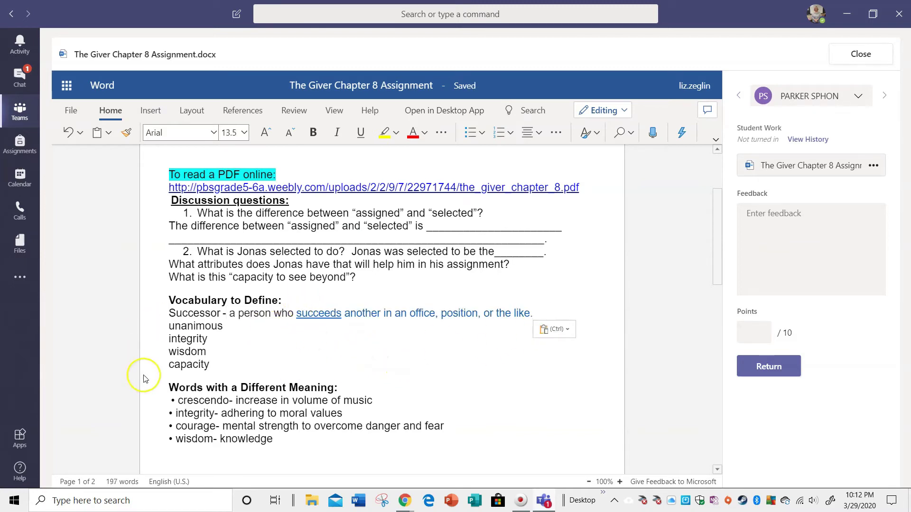
Step: Copy the word "crescendo" from the Words with a Different Meaning list
{"action": "scroll", "coordinate": [280, 387], "scroll_direction": "down", "scroll_amount": 1}
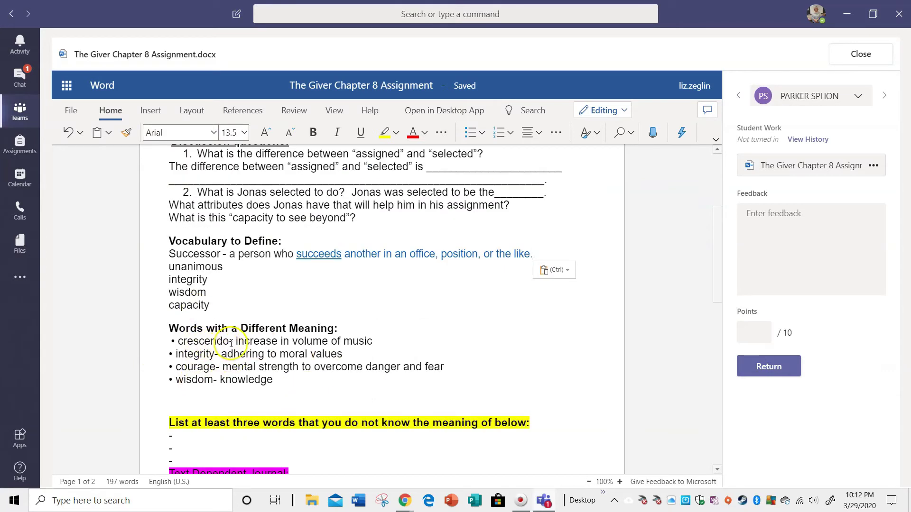
{"action": "left_click_drag", "start_coordinate": [229, 341], "coordinate": [176, 338]}
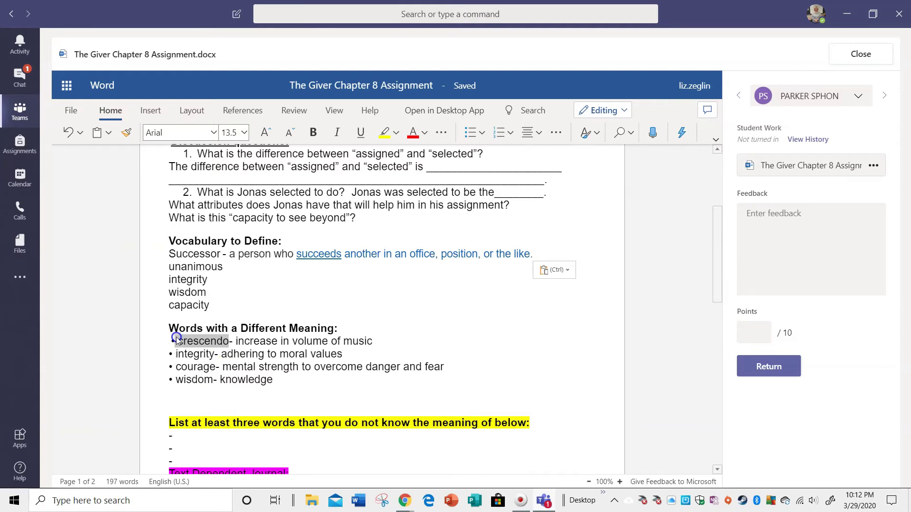
{"action": "right_click", "coordinate": [189, 341]}
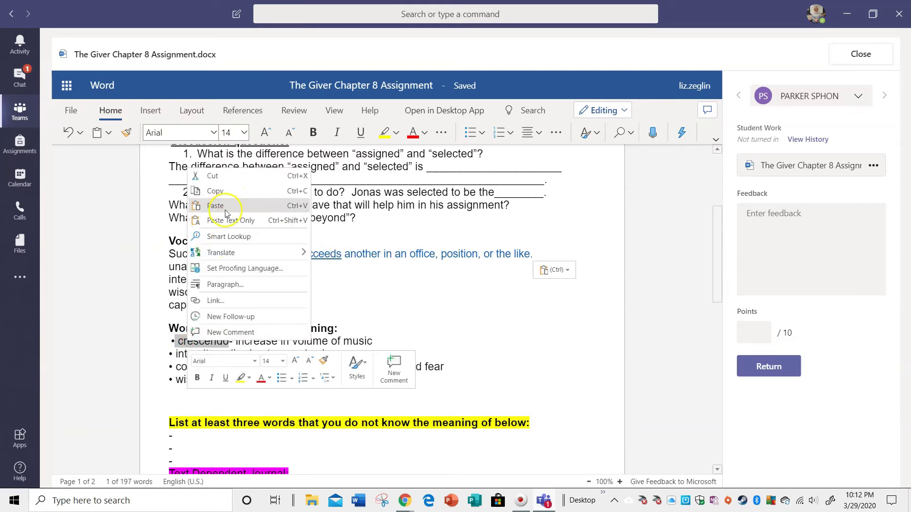
{"action": "left_click", "coordinate": [226, 193]}
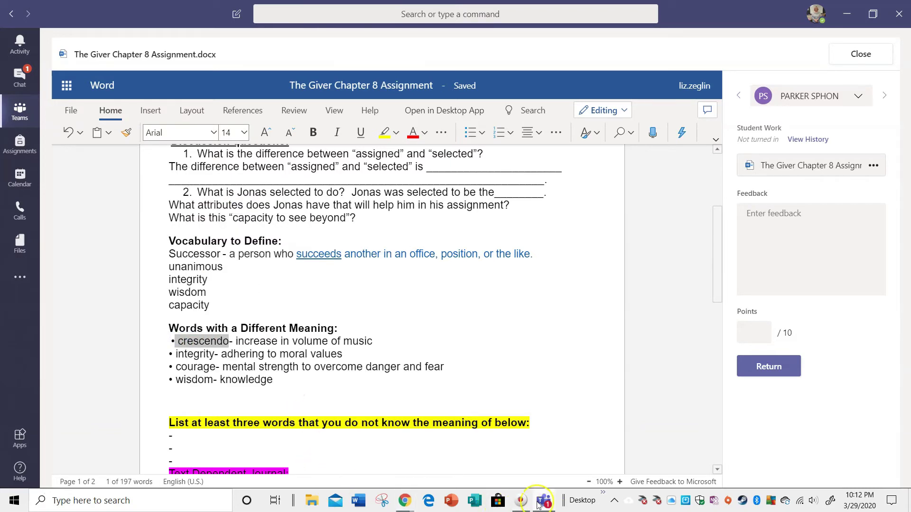
Step: Switch to Chrome and bring up the Dictionary.com page with the successor definition
{"action": "left_click", "coordinate": [404, 501]}
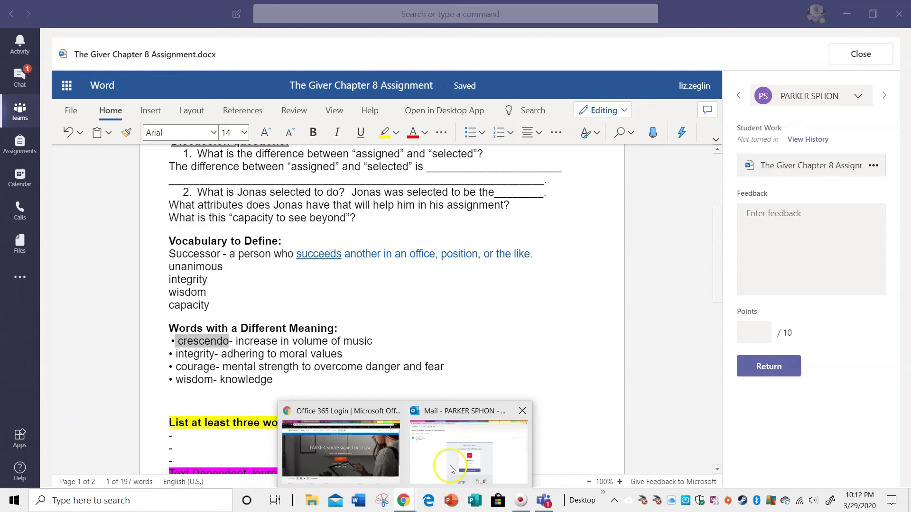
{"action": "mouse_move", "coordinate": [378, 459]}
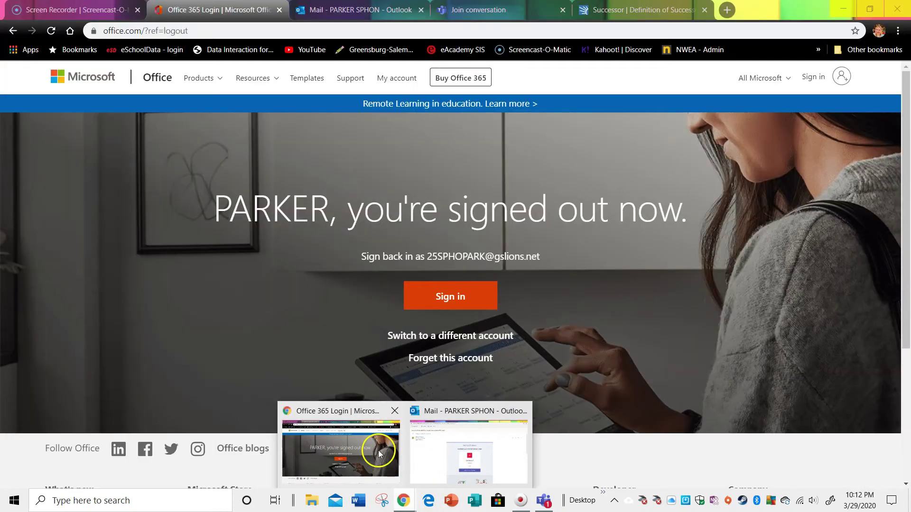
{"action": "left_click", "coordinate": [376, 451]}
{"action": "left_click", "coordinate": [605, 10]}
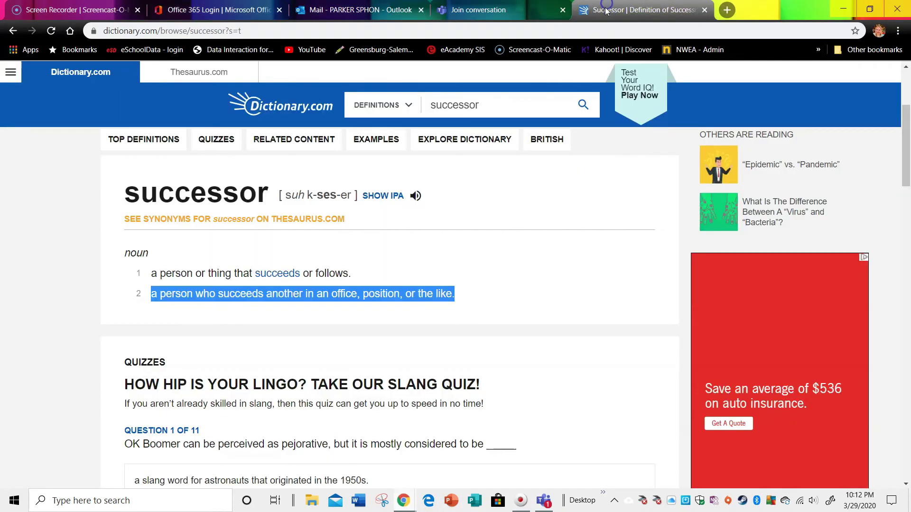
Step: Replace the dictionary search term with the copied word "crescendo", look it up and play its pronunciation
{"action": "left_click_drag", "start_coordinate": [488, 105], "coordinate": [431, 106]}
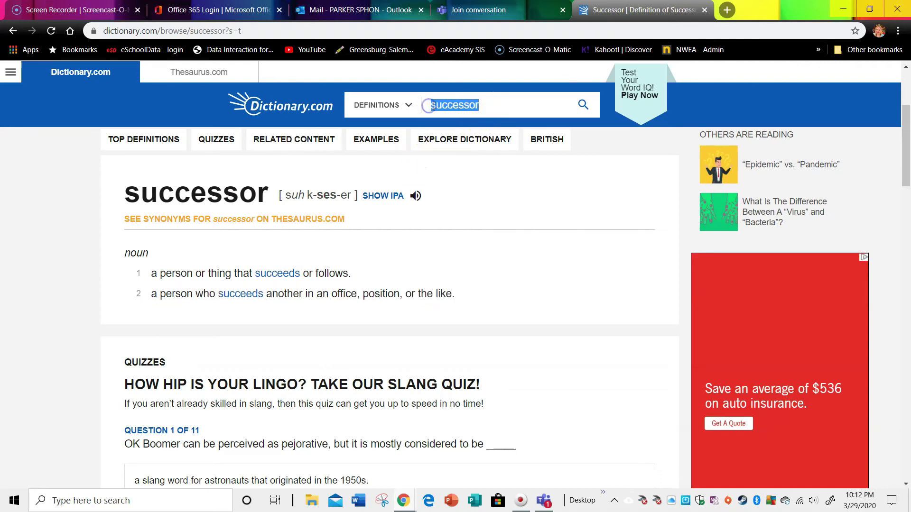
{"action": "right_click", "coordinate": [431, 105]}
{"action": "left_click", "coordinate": [453, 166]}
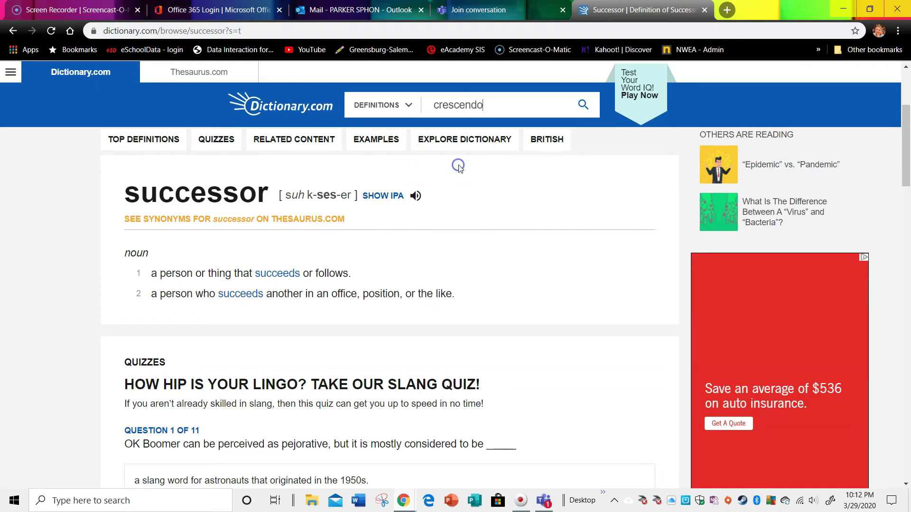
{"action": "left_click", "coordinate": [582, 105]}
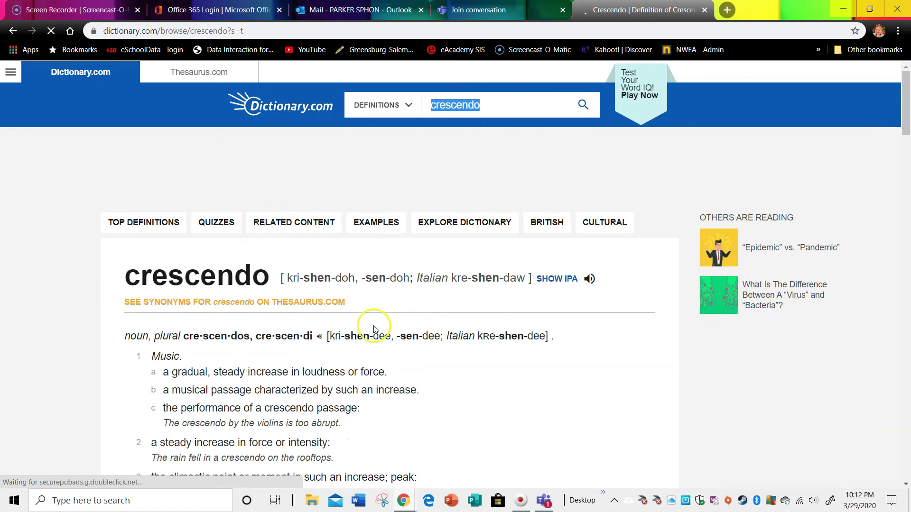
{"action": "left_click", "coordinate": [589, 375]}
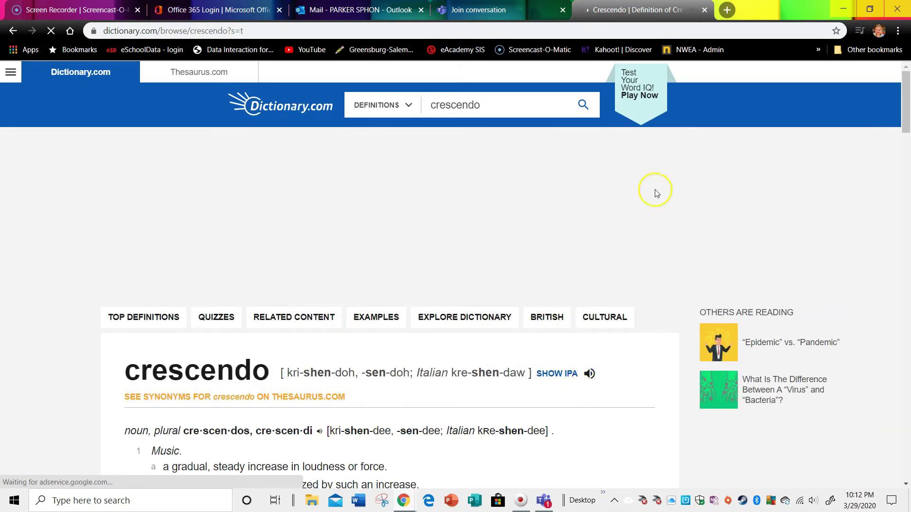
Step: Close the browser tab with the crescendo definition
{"action": "left_click", "coordinate": [705, 9]}
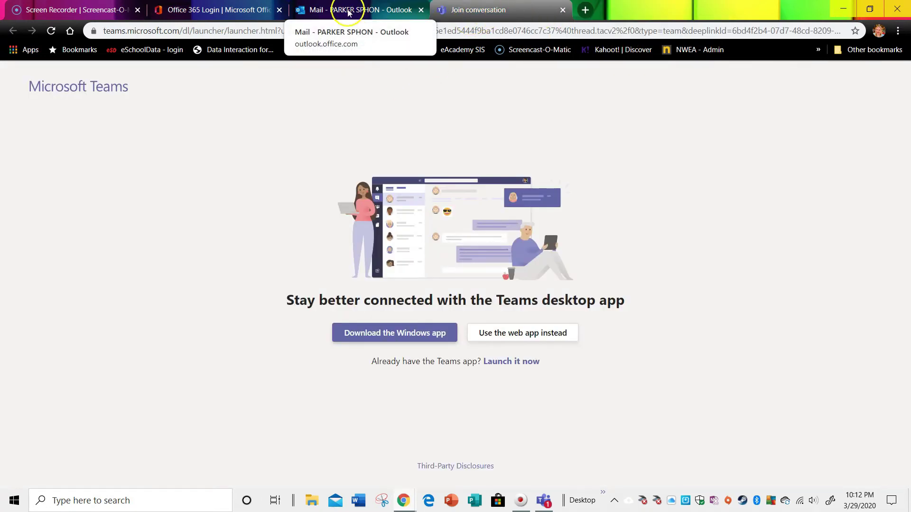
{"action": "left_click", "coordinate": [189, 13]}
{"action": "left_click", "coordinate": [110, 14]}
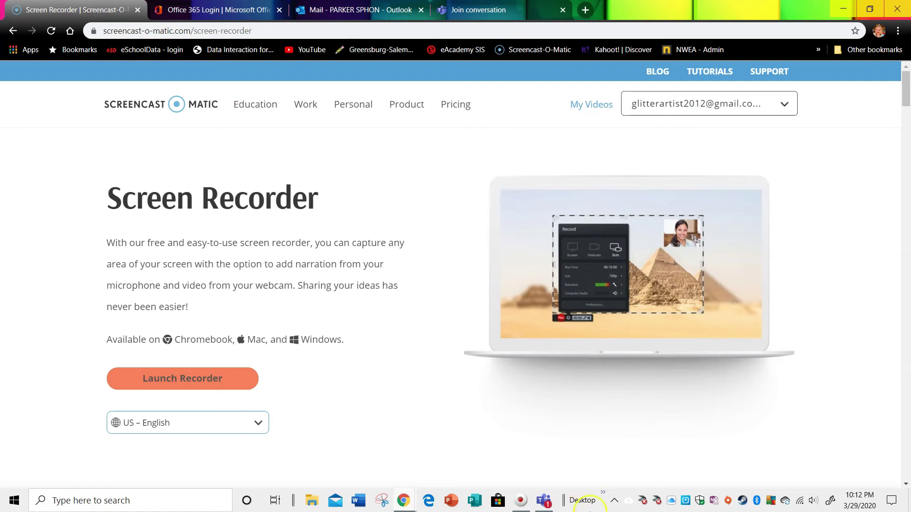
Step: Return to the assignment document in Teams and place the cursor on the first dash line of the unknown words list
{"action": "left_click", "coordinate": [544, 501]}
{"action": "scroll", "coordinate": [351, 336], "scroll_direction": "down", "scroll_amount": 4}
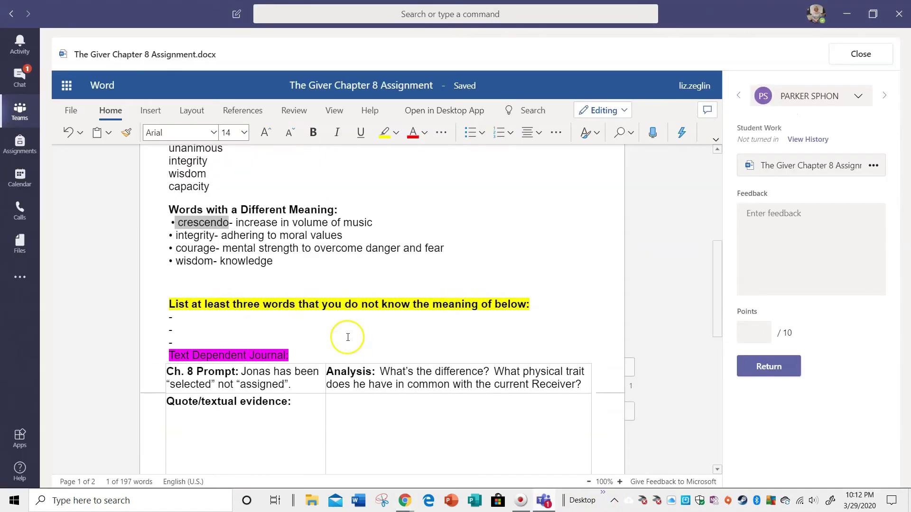
{"action": "left_click", "coordinate": [249, 257]}
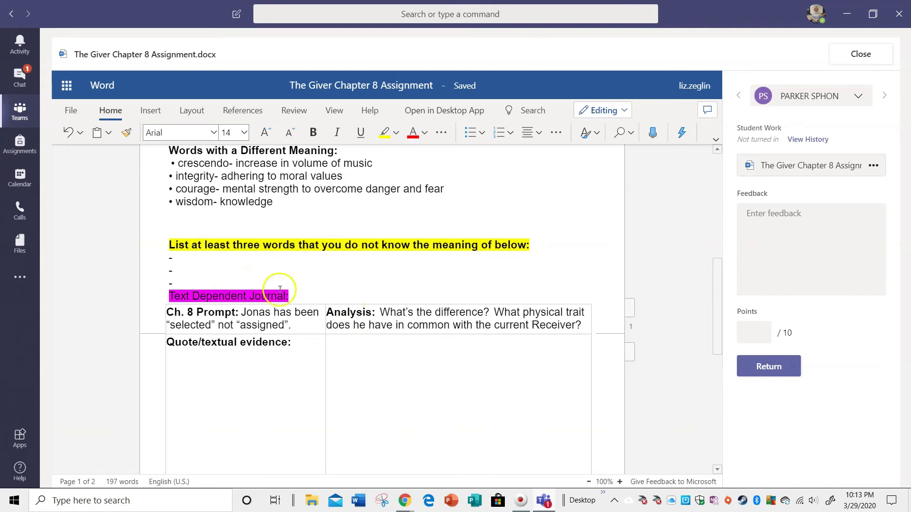
Step: Start the quote/textual evidence cell of the Chapter 8 journal table with an opening quotation mark and place the cursor in the Analysis cell
{"action": "left_click", "coordinate": [167, 297]}
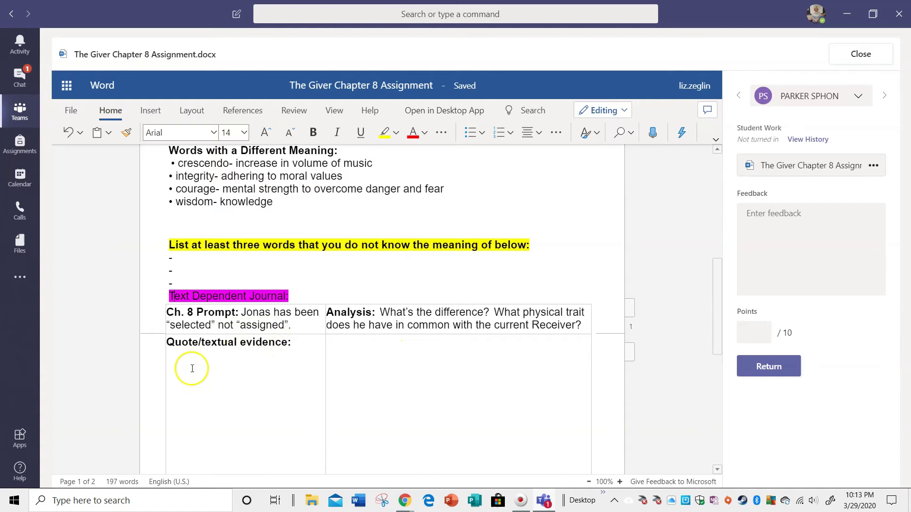
{"action": "left_click", "coordinate": [271, 365]}
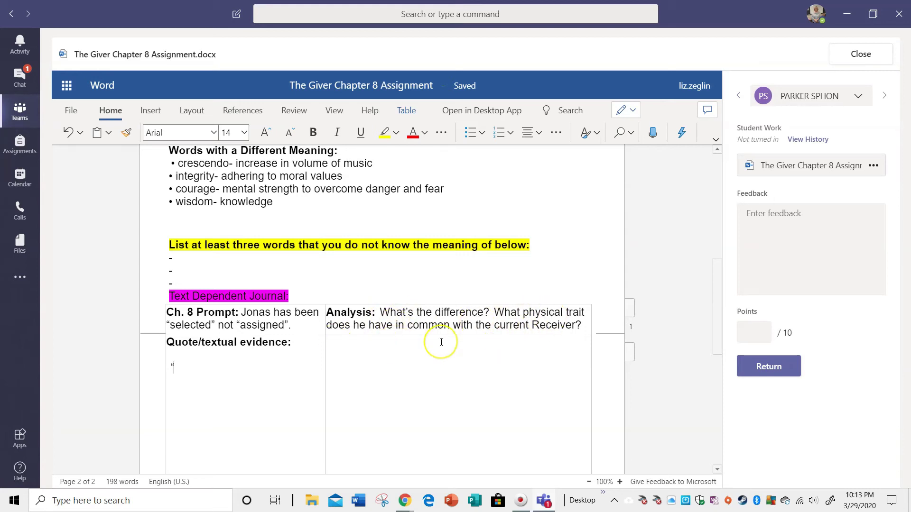
{"action": "scroll", "coordinate": [437, 342], "scroll_direction": "down", "scroll_amount": 3}
{"action": "left_click", "coordinate": [463, 254]}
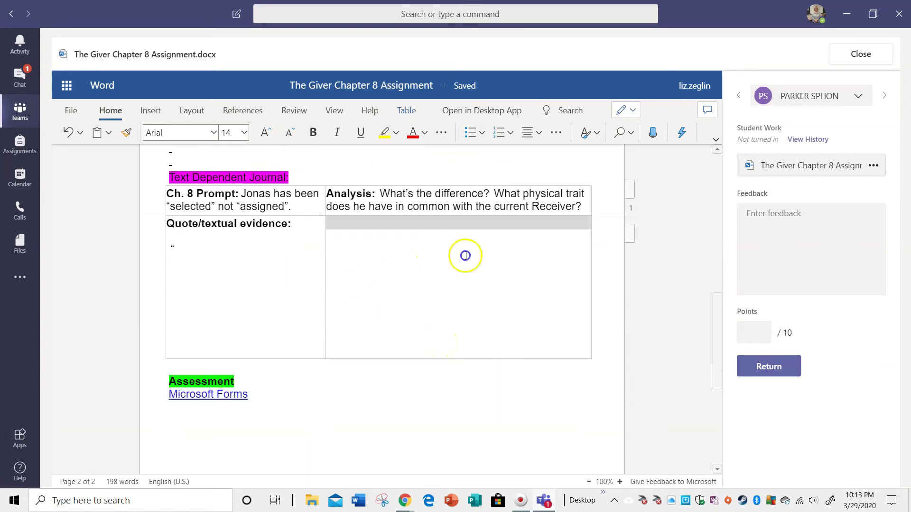
Step: Open the Microsoft Forms assessment linked in the document and look through its quiz questions
{"action": "left_click", "coordinate": [235, 396]}
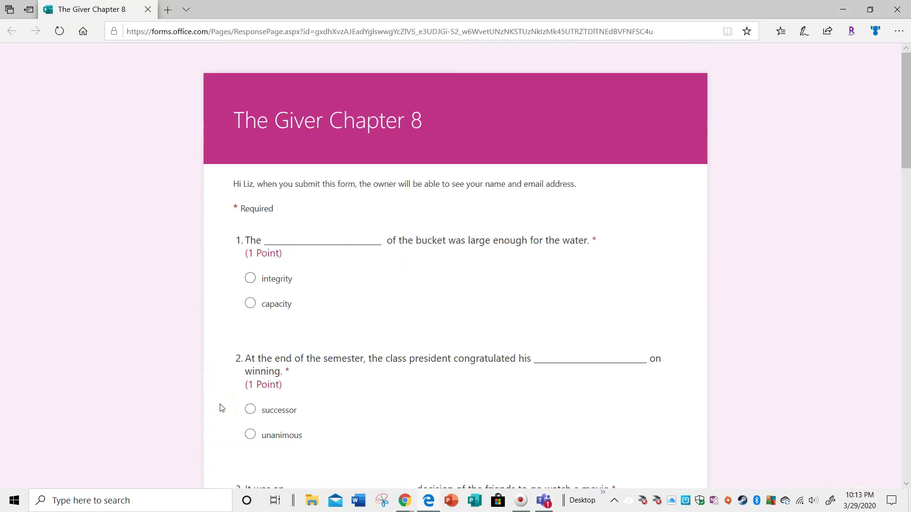
{"action": "scroll", "coordinate": [347, 287], "scroll_direction": "down", "scroll_amount": 20}
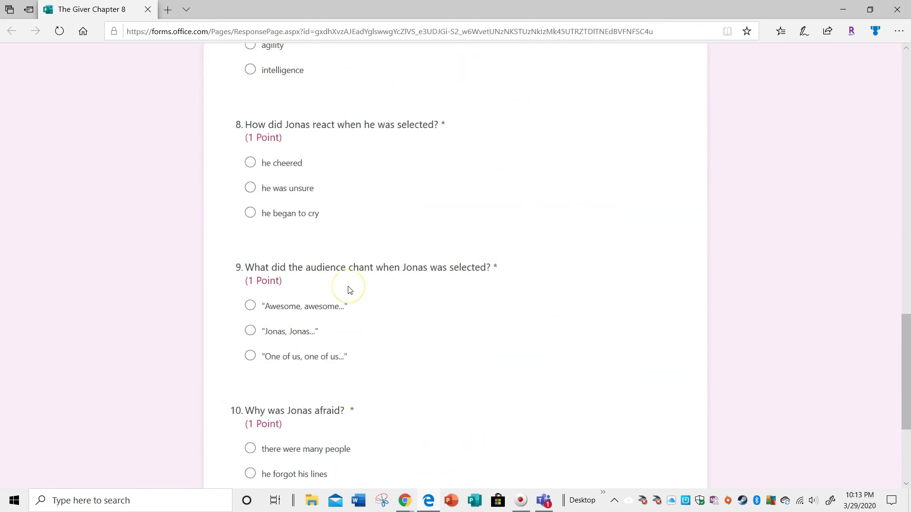
{"action": "scroll", "coordinate": [348, 290], "scroll_direction": "down", "scroll_amount": 5}
{"action": "scroll", "coordinate": [348, 290], "scroll_direction": "up", "scroll_amount": 20}
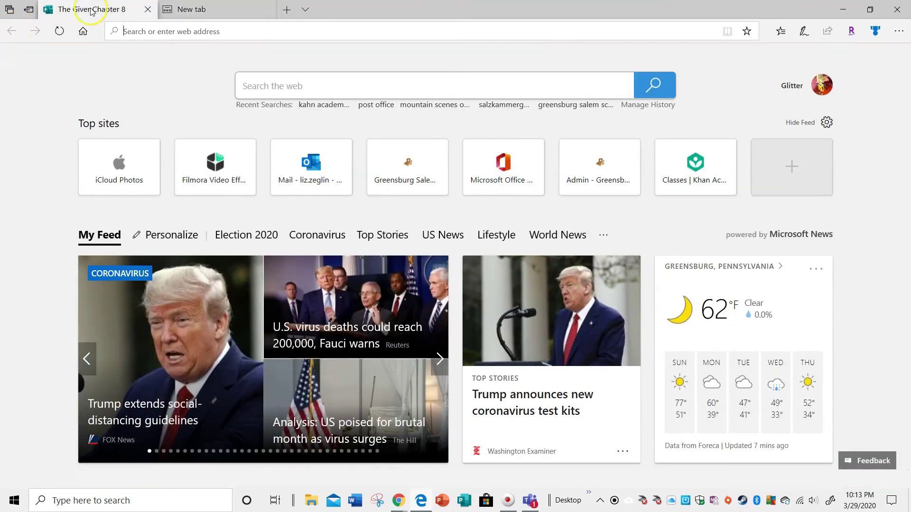
Step: Go back to the Chapter 8 quiz, review it down to the end of the form, and close the browser window with all its tabs
{"action": "left_click", "coordinate": [95, 9]}
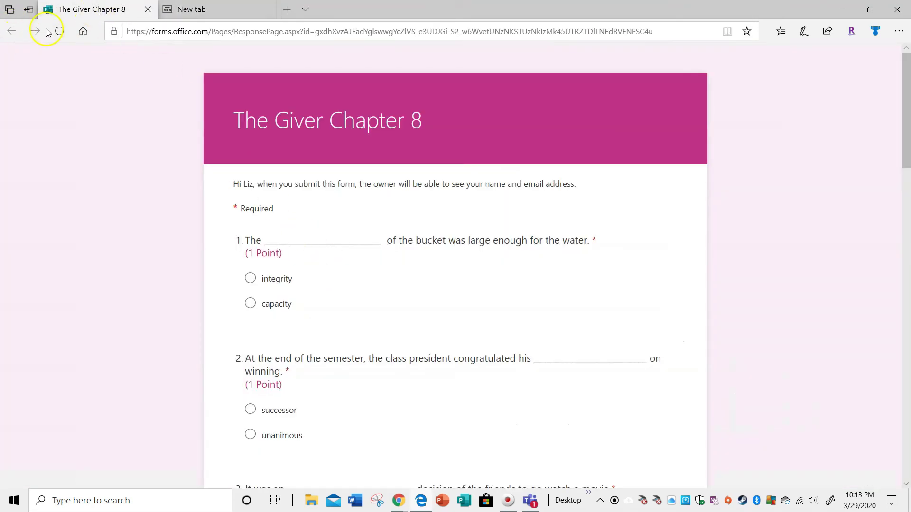
{"action": "left_click", "coordinate": [896, 9]}
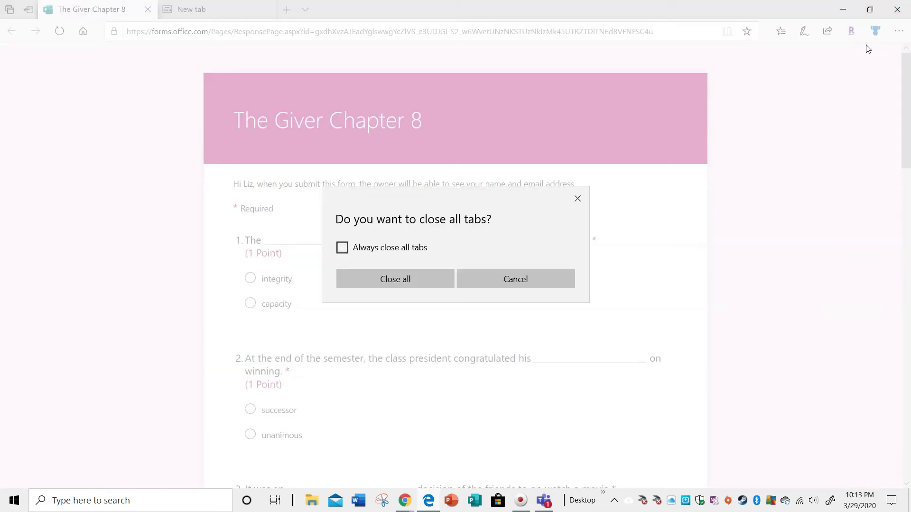
{"action": "left_click", "coordinate": [520, 279]}
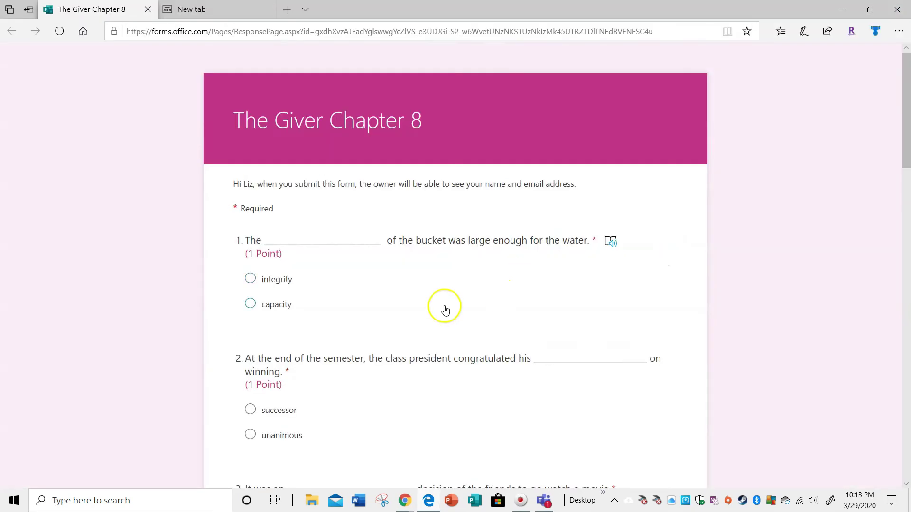
{"action": "scroll", "coordinate": [446, 307], "scroll_direction": "down", "scroll_amount": 15}
{"action": "scroll", "coordinate": [447, 307], "scroll_direction": "down", "scroll_amount": 8}
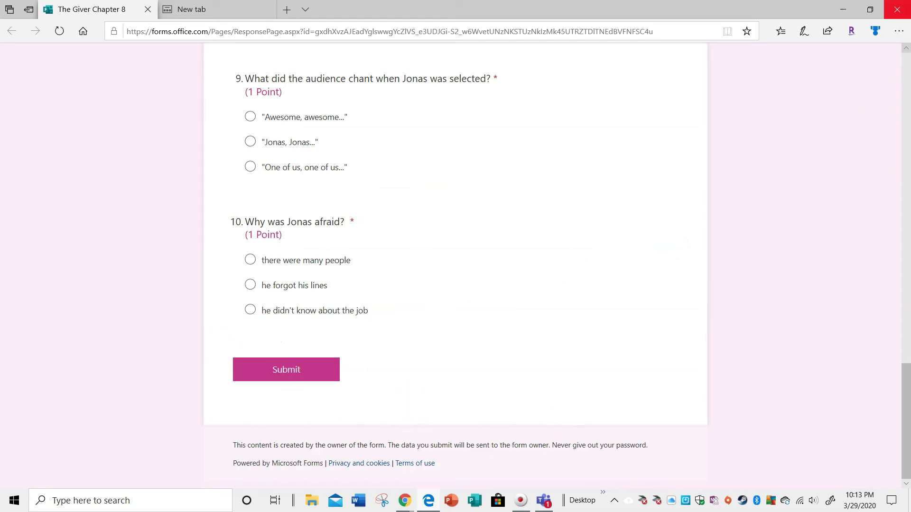
{"action": "left_click", "coordinate": [896, 10]}
{"action": "left_click", "coordinate": [392, 279]}
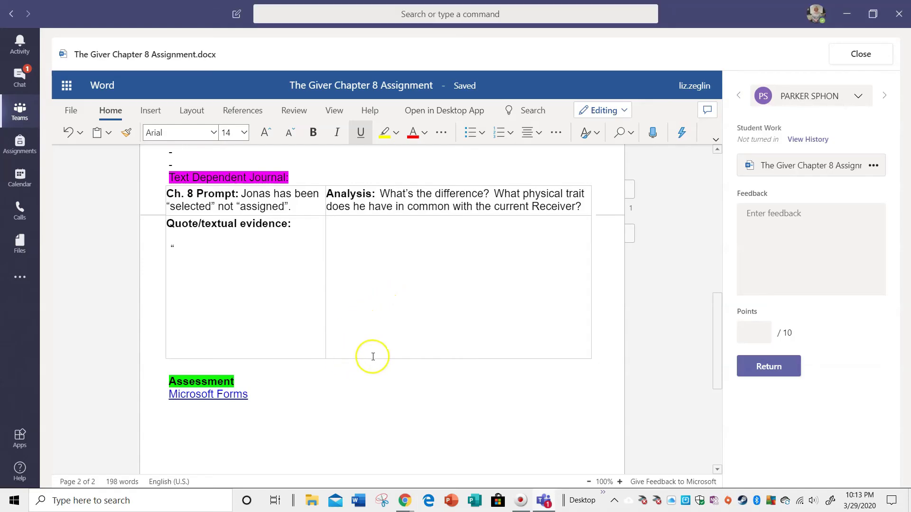
Step: Look over the whole assignment document, enter the feedback "I didn't understand #4." and return the student's work
{"action": "scroll", "coordinate": [517, 375], "scroll_direction": "up", "scroll_amount": 10}
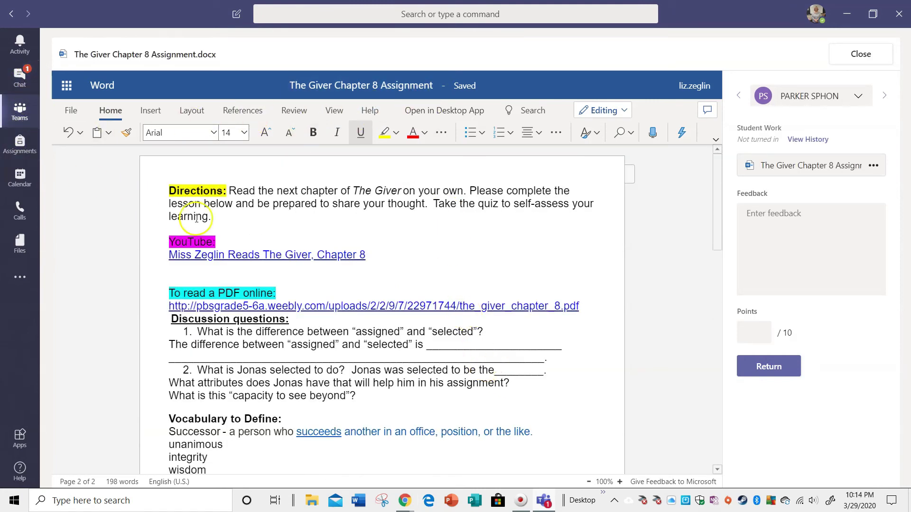
{"action": "scroll", "coordinate": [470, 260], "scroll_direction": "down", "scroll_amount": 10}
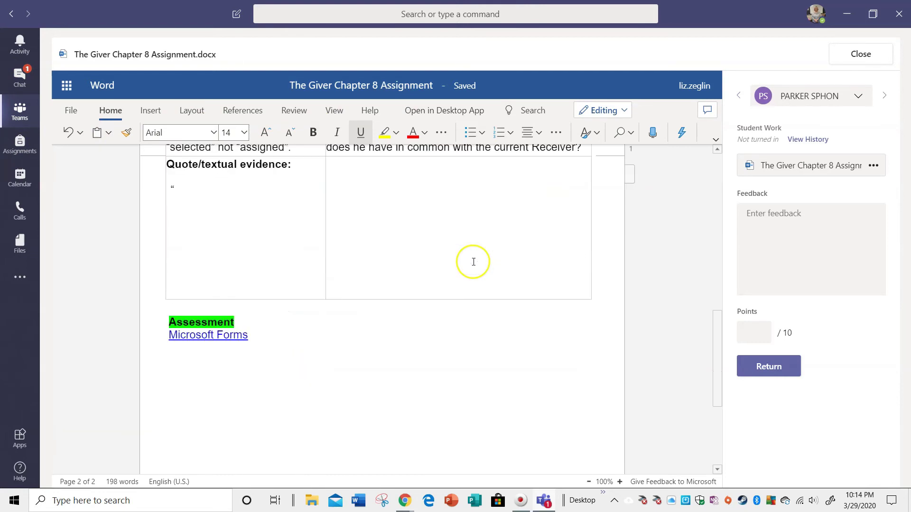
{"action": "left_click", "coordinate": [362, 288]}
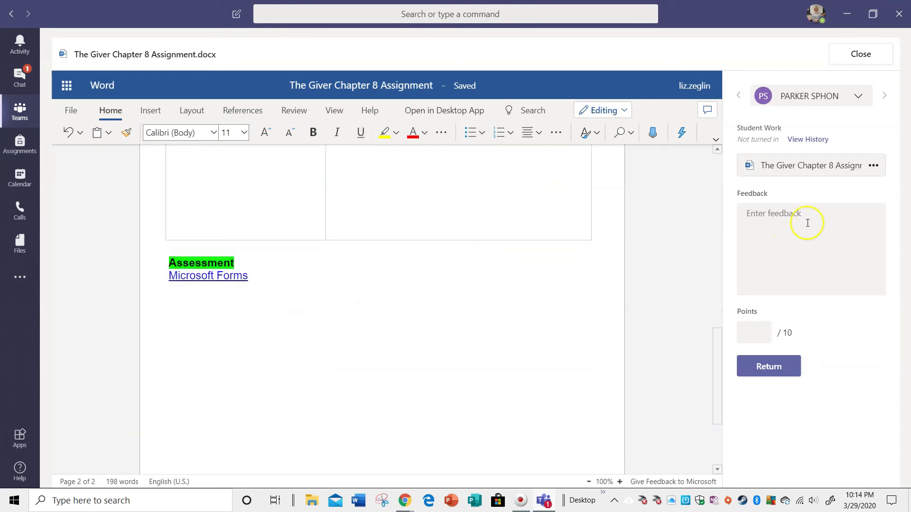
{"action": "scroll", "coordinate": [572, 356], "scroll_direction": "up", "scroll_amount": 5}
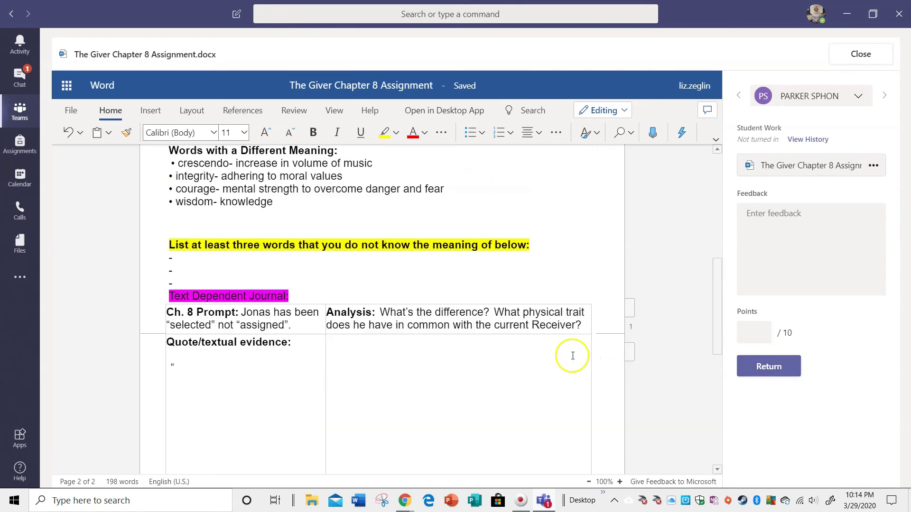
{"action": "scroll", "coordinate": [573, 356], "scroll_direction": "up", "scroll_amount": 8}
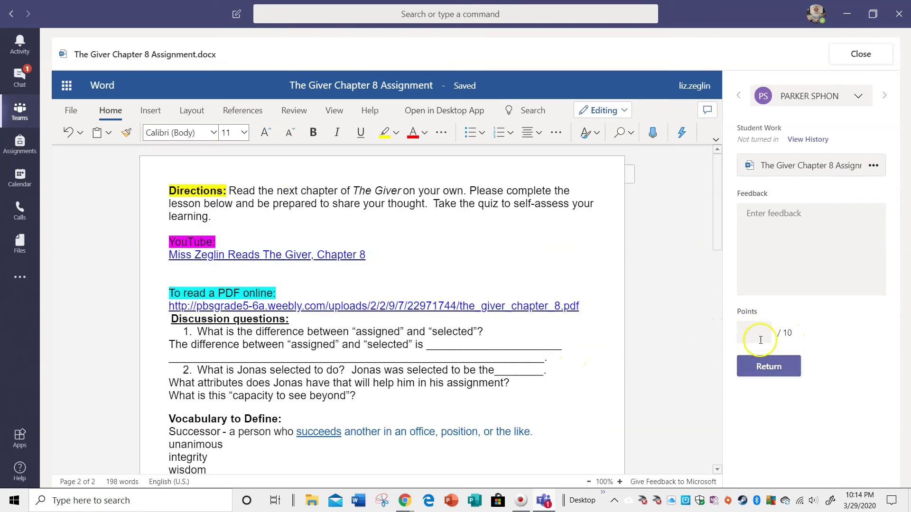
{"action": "left_click", "coordinate": [782, 222]}
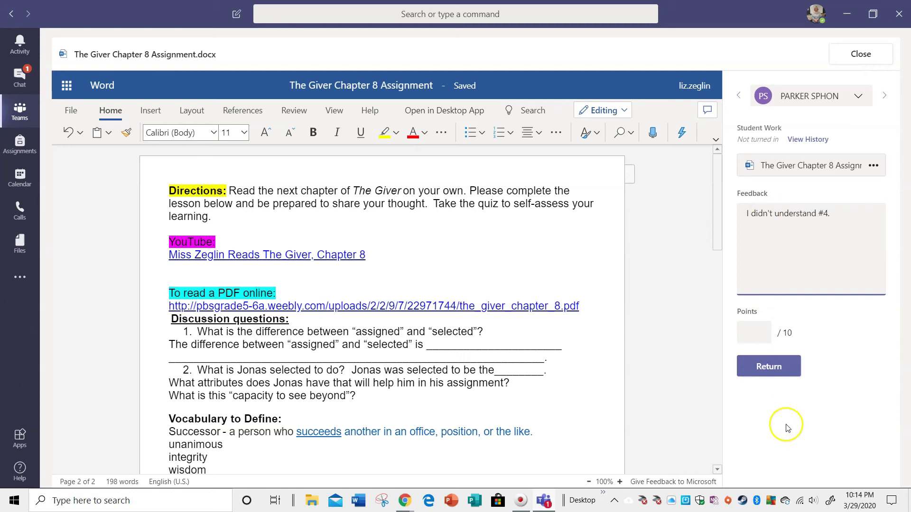
{"action": "left_click", "coordinate": [782, 371]}
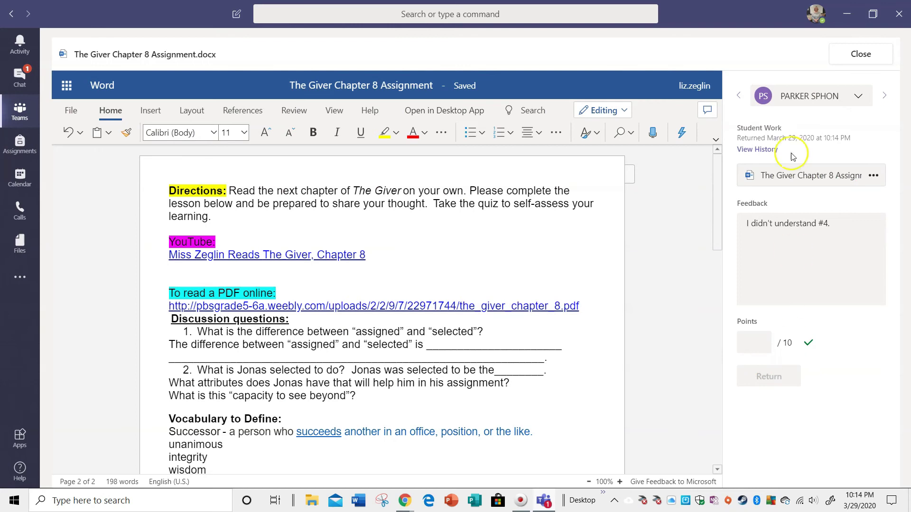
Step: View the history of the student's work and close the assignment document and the Teams window
{"action": "left_click", "coordinate": [764, 150]}
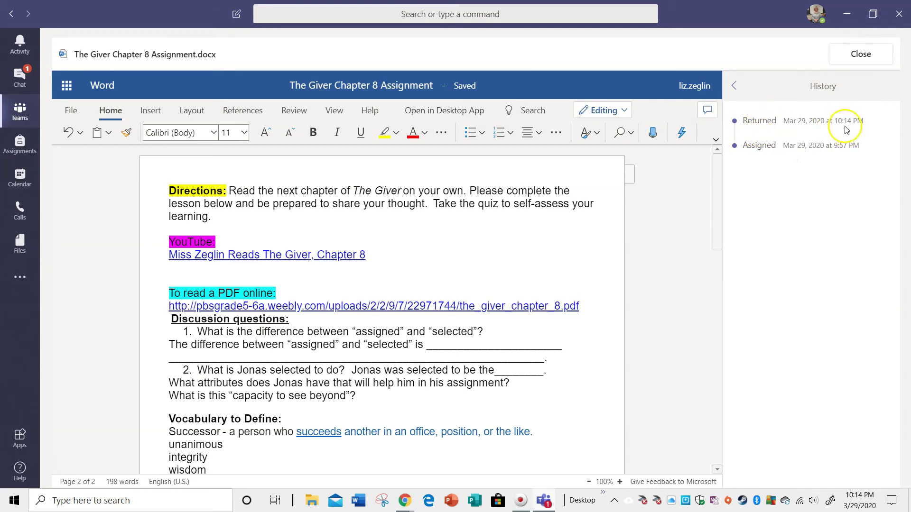
{"action": "left_click", "coordinate": [854, 51]}
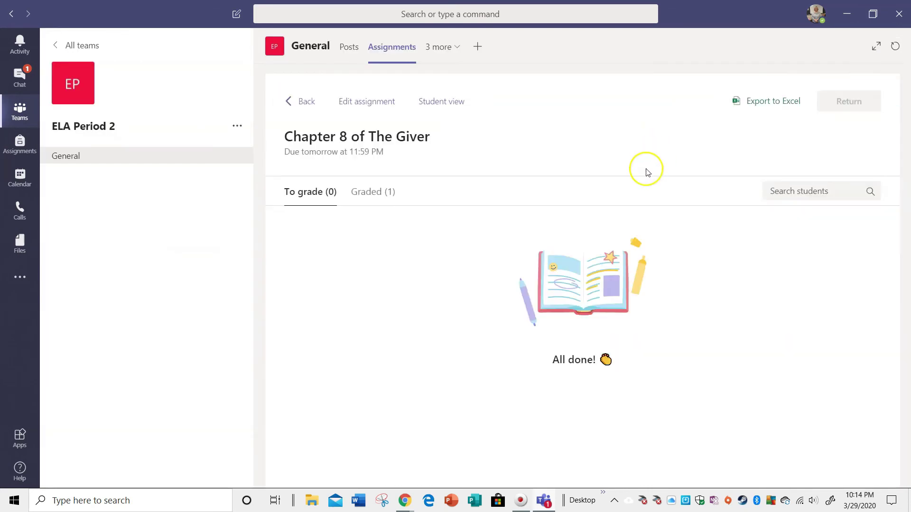
{"action": "left_click", "coordinate": [899, 14]}
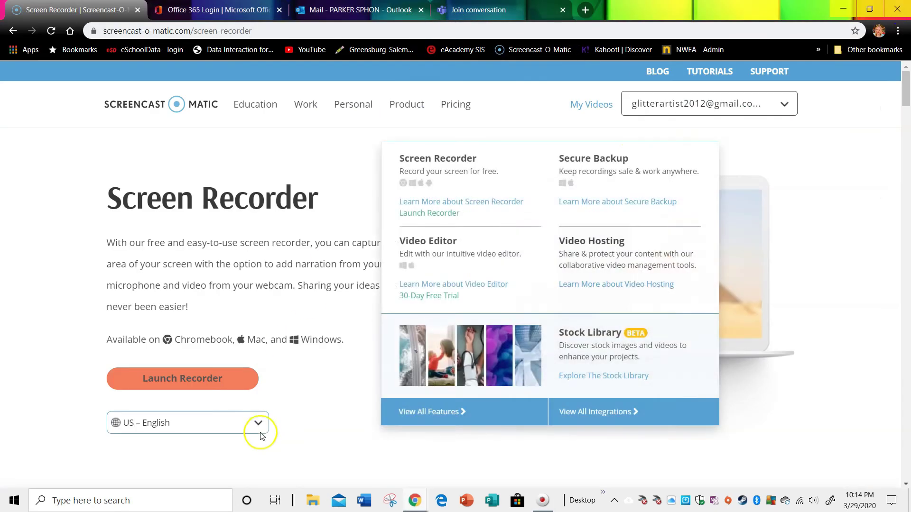
Step: Bring up the Outlook mailbox in Chrome and open the inbox message about being added to a class team
{"action": "left_click", "coordinate": [188, 8]}
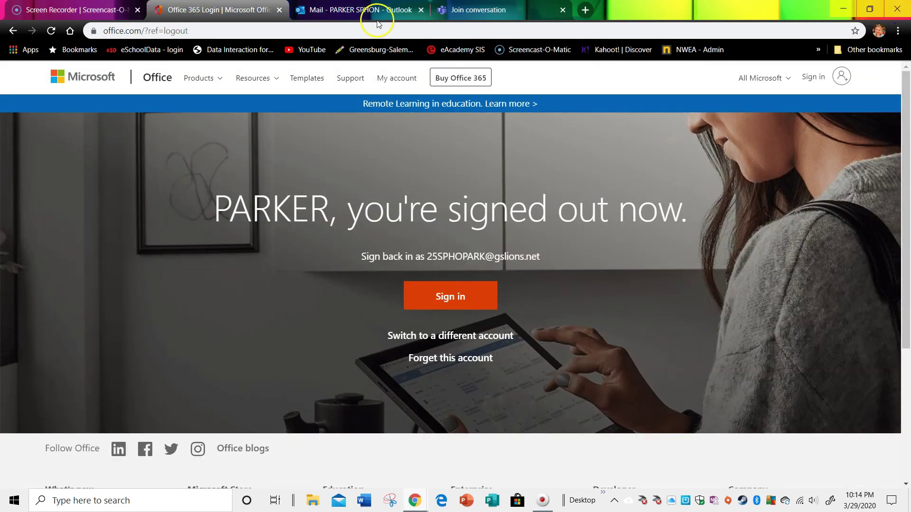
{"action": "left_click", "coordinate": [377, 13]}
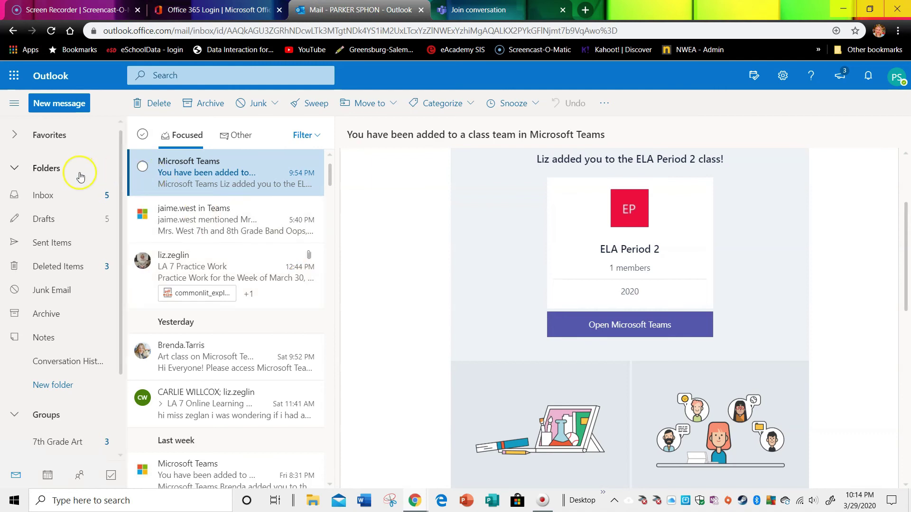
{"action": "left_click", "coordinate": [78, 196]}
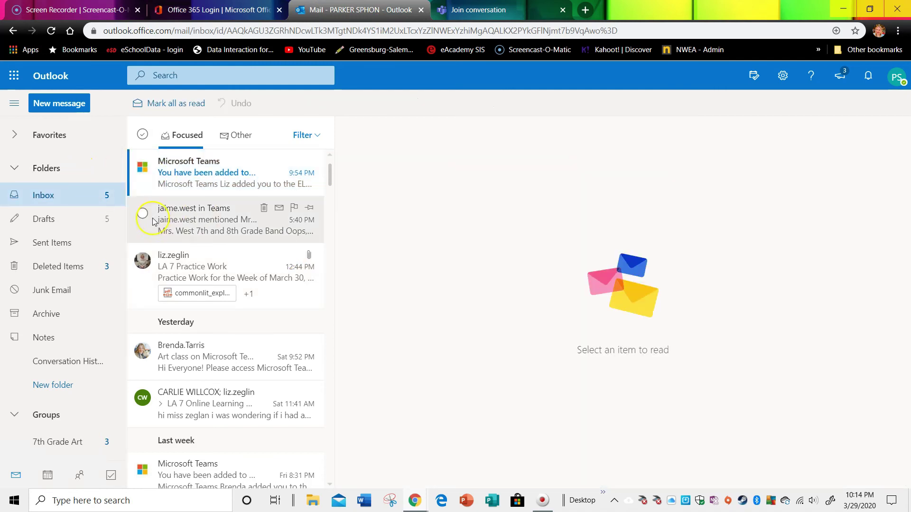
{"action": "left_click", "coordinate": [229, 185]}
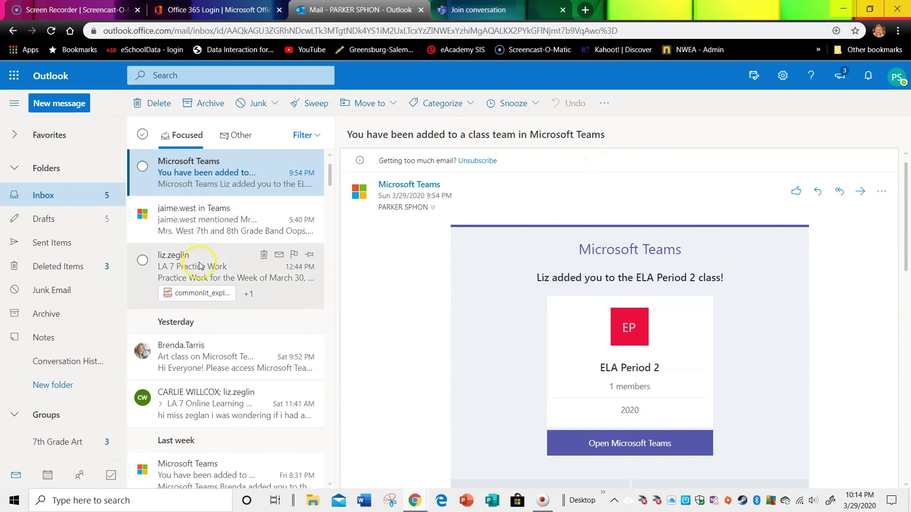
Step: Close the signed-out Office 365 tab and the separate window showing the class team e-mail
{"action": "left_click", "coordinate": [239, 13]}
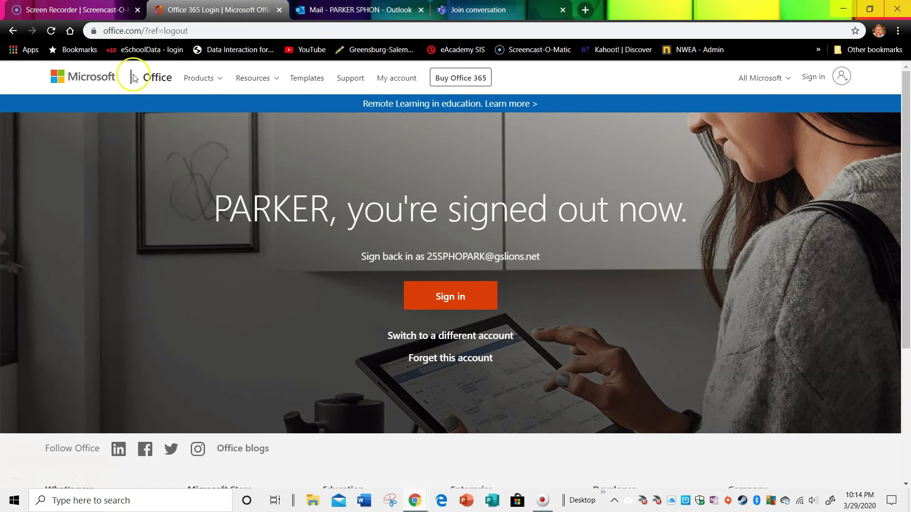
{"action": "left_click", "coordinate": [279, 10]}
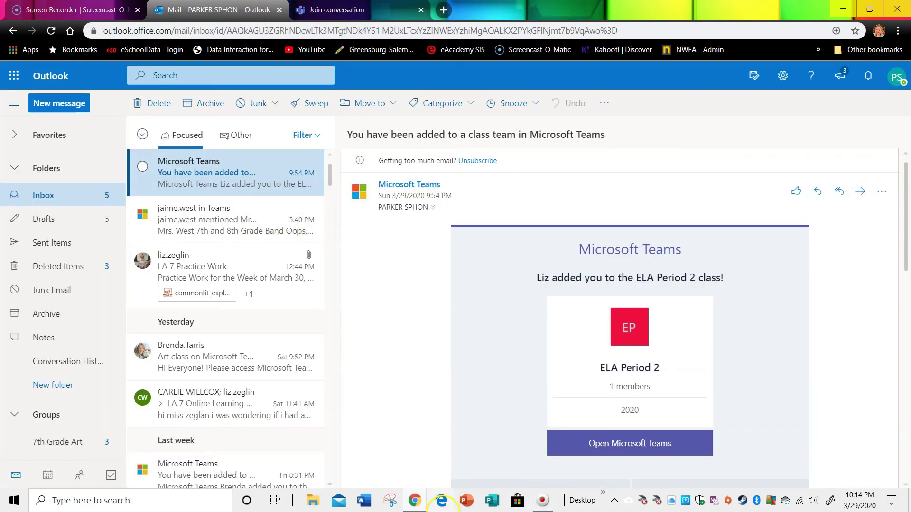
{"action": "left_click", "coordinate": [415, 502]}
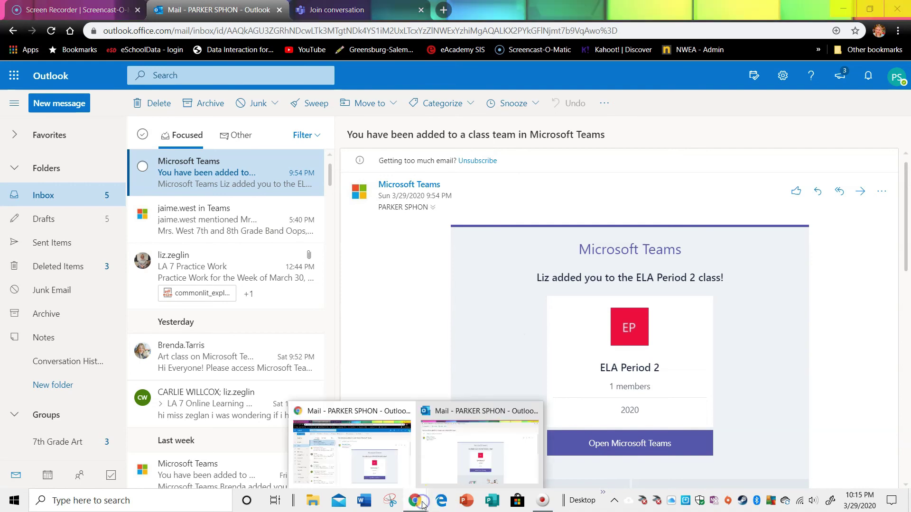
{"action": "left_click", "coordinate": [468, 459]}
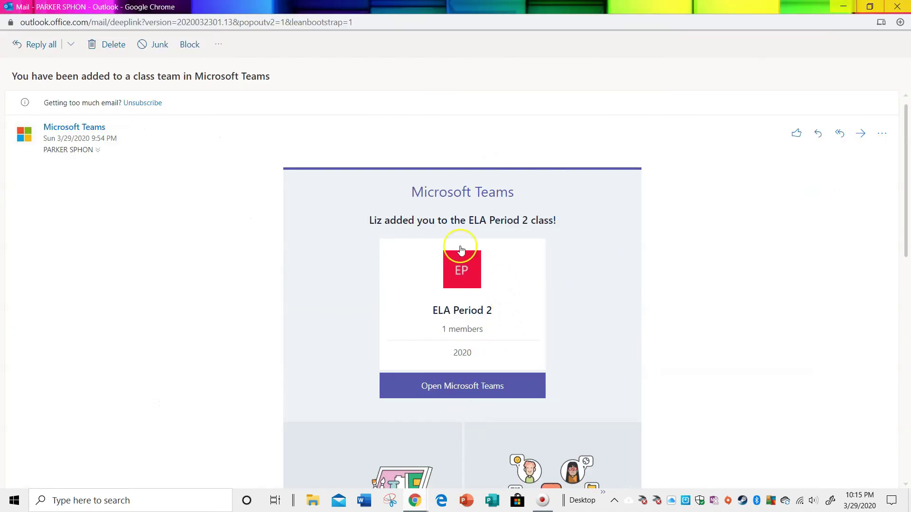
{"action": "left_click", "coordinate": [898, 7]}
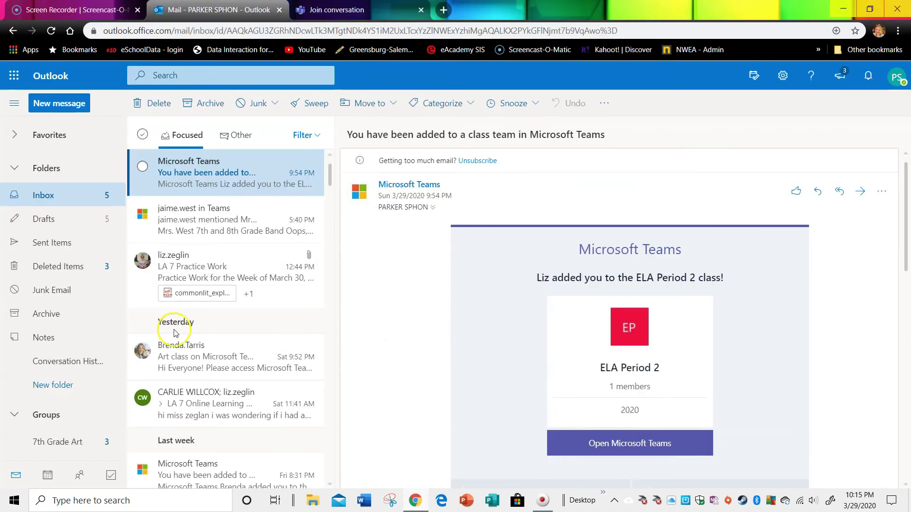
Step: Sign out of the student's Outlook account and close the Teams Join conversation tab
{"action": "left_click", "coordinate": [897, 77]}
{"action": "left_click", "coordinate": [811, 222]}
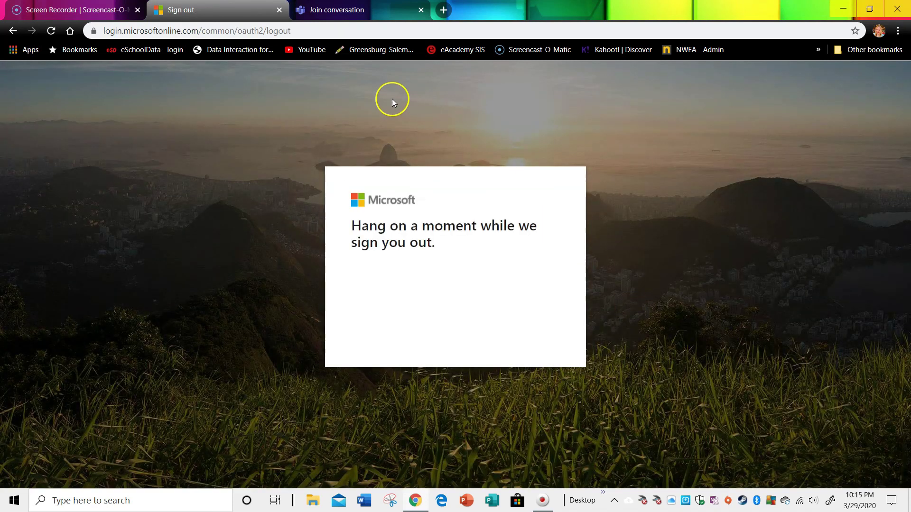
{"action": "left_click", "coordinate": [335, 18]}
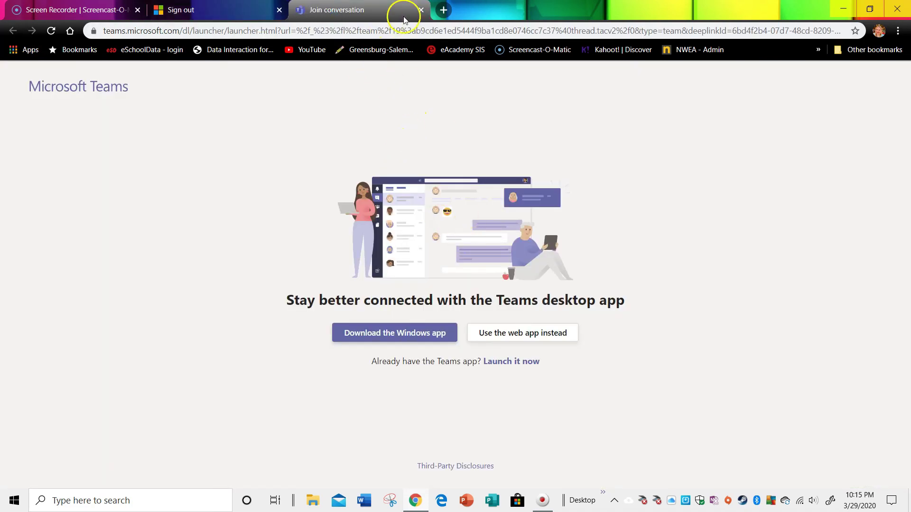
{"action": "left_click", "coordinate": [421, 10]}
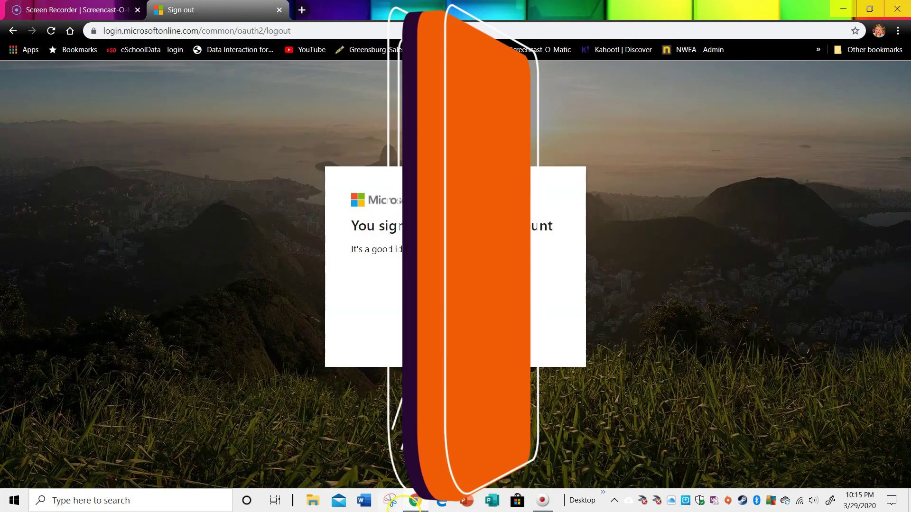
Step: Close the sign-out tab and minimize the remaining browser window to show the desktop
{"action": "left_click", "coordinate": [279, 10]}
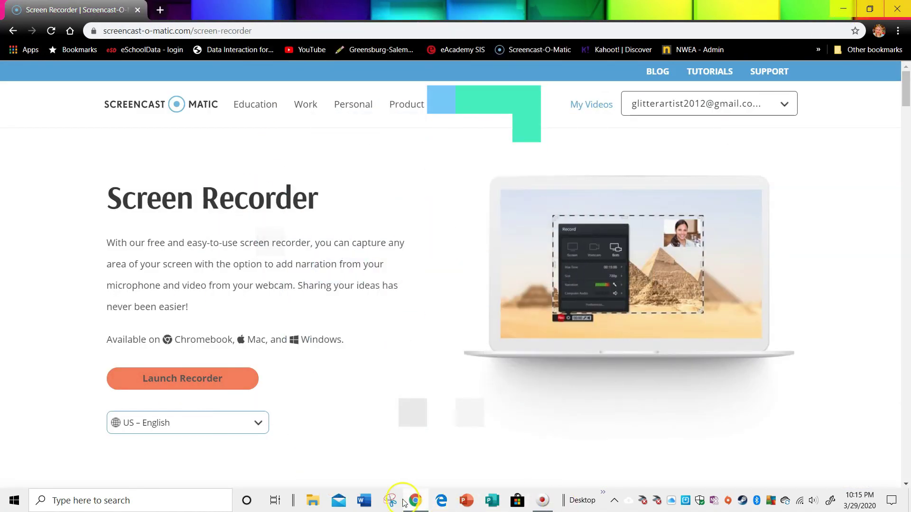
{"action": "left_click", "coordinate": [546, 503]}
{"action": "left_click", "coordinate": [844, 7]}
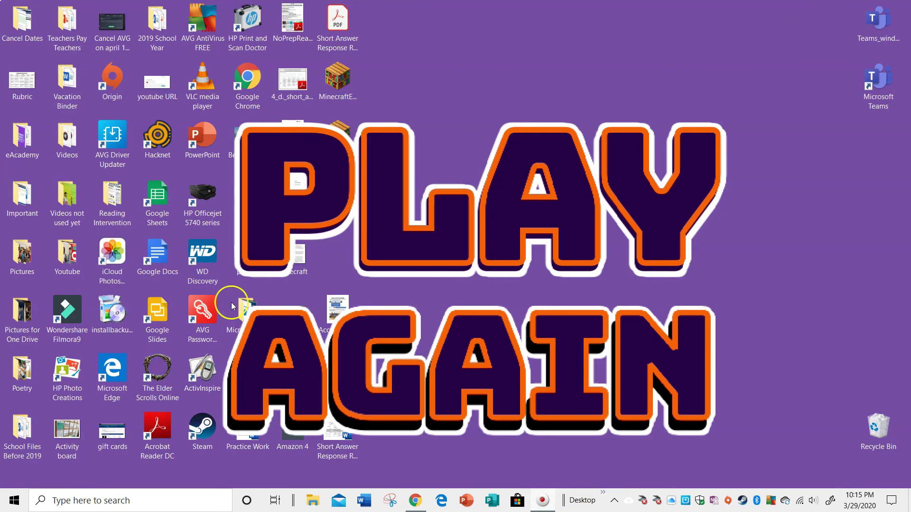